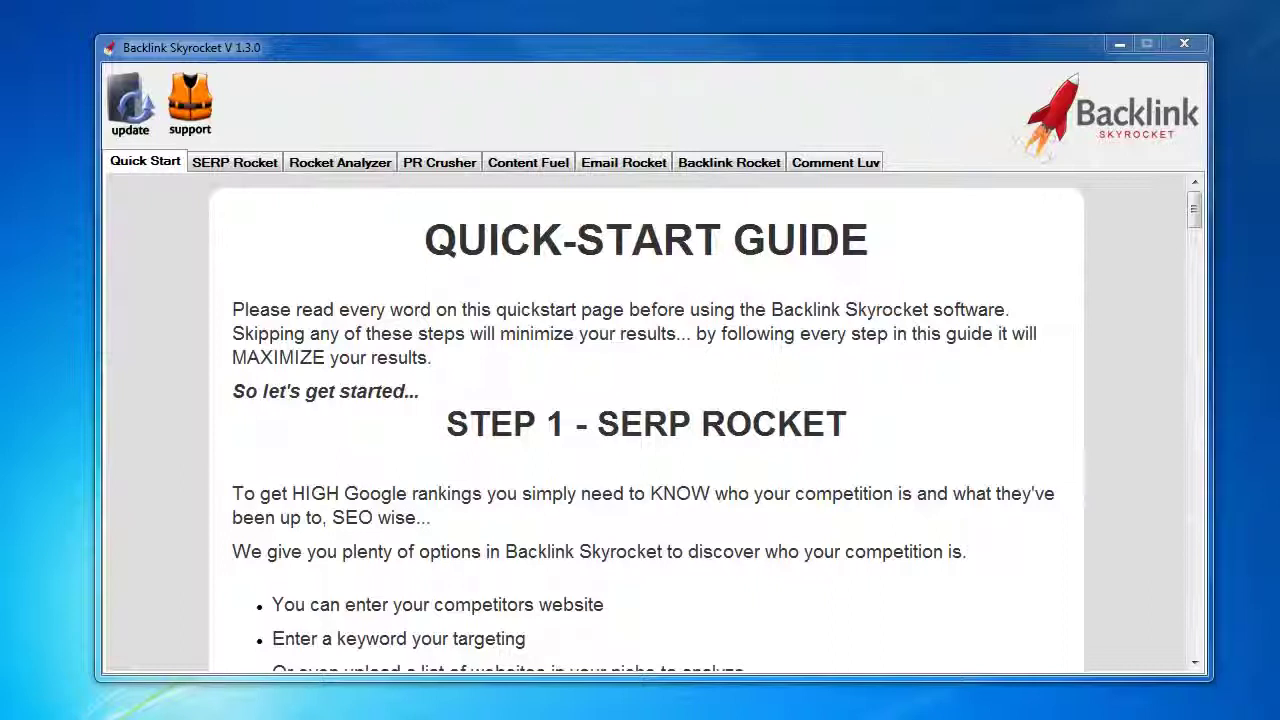
# Step: Search the keyword 'body building forums' in SERP Rocket to list top-ranking forum.bodybuilding.com pages
pyautogui.click(232, 166)
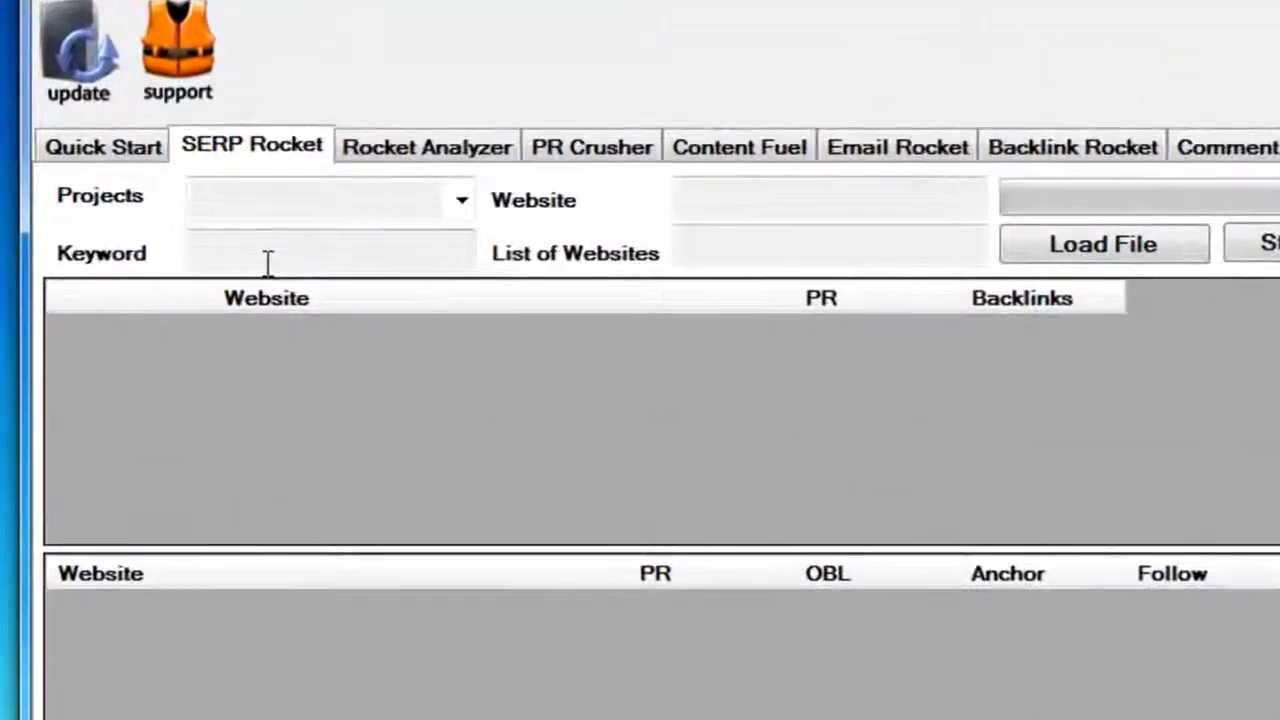
pyautogui.click(243, 228)
pyautogui.write('body building forums')
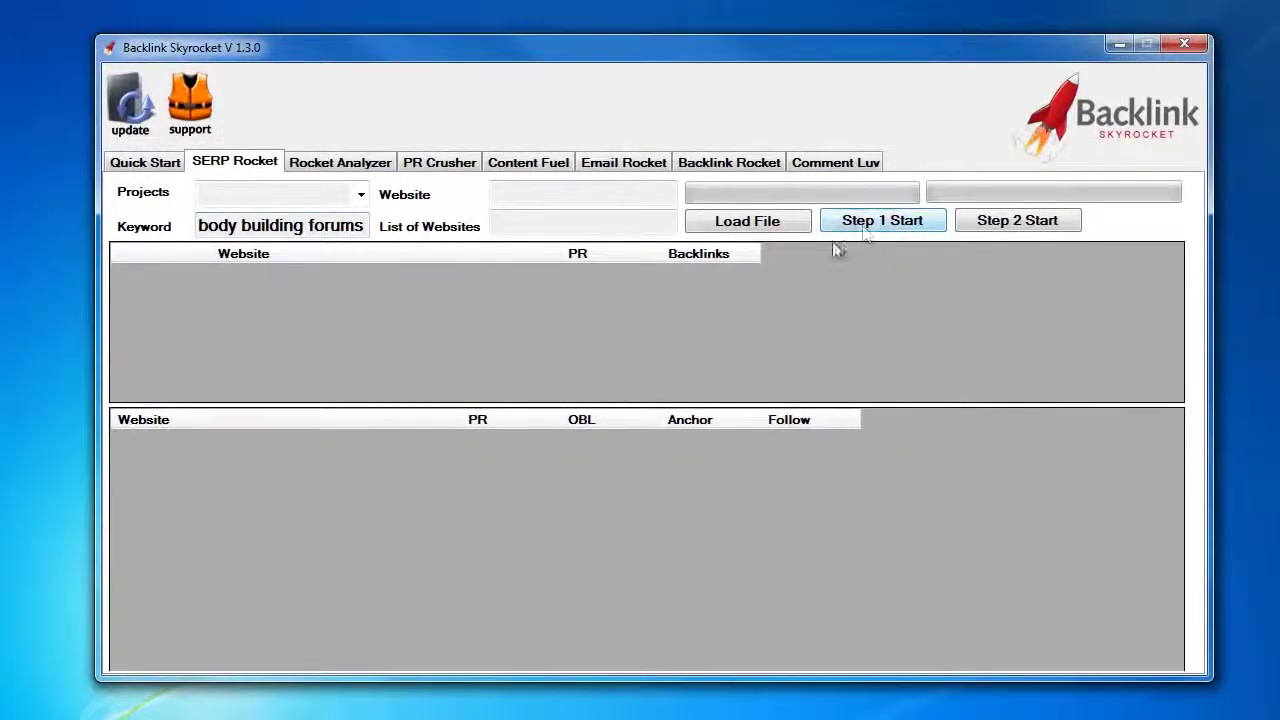
pyautogui.click(862, 228)
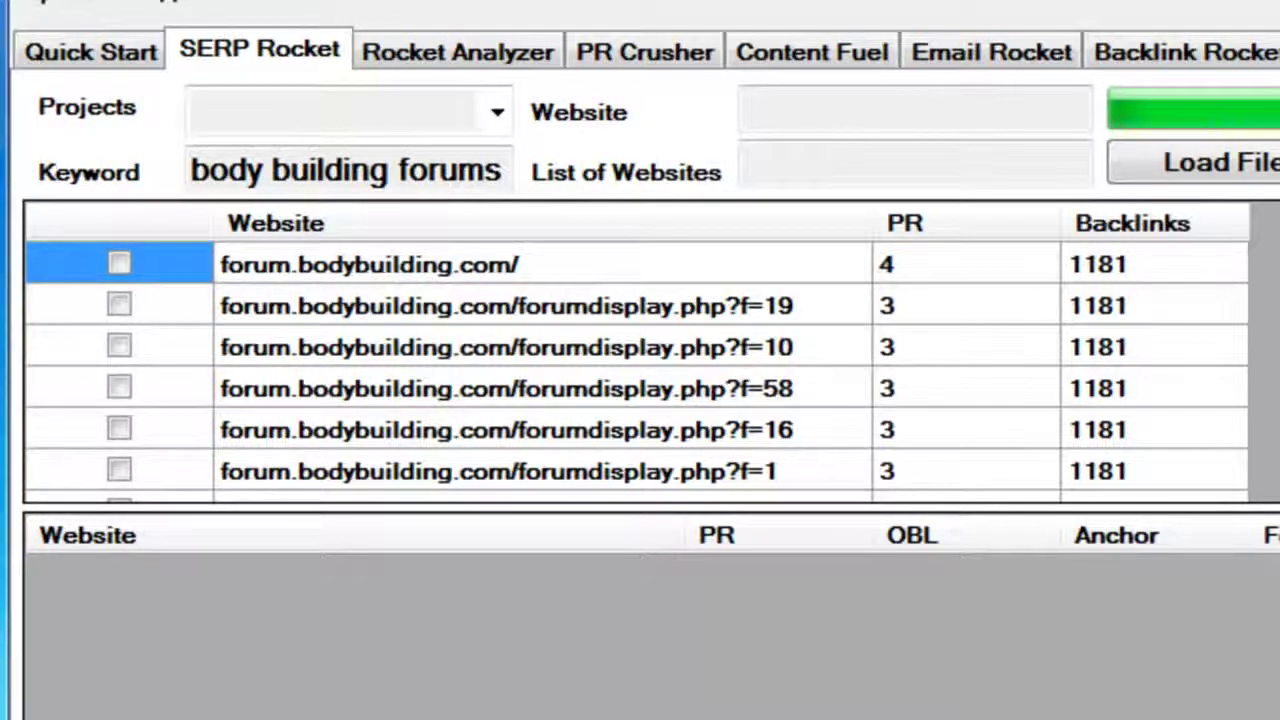
# Step: Select the first two forum.bodybuilding.com results and pull their backlinks with PR, OBL and follow status
pyautogui.click(119, 263)
pyautogui.click(119, 305)
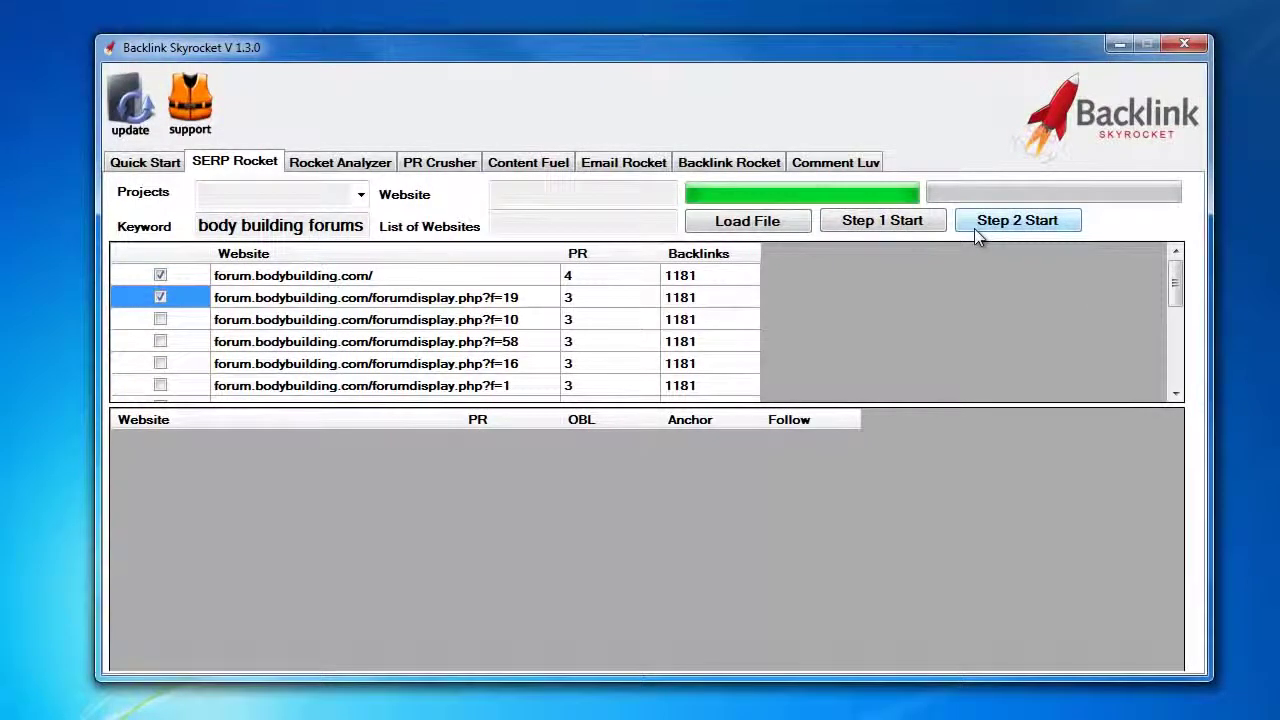
pyautogui.click(974, 228)
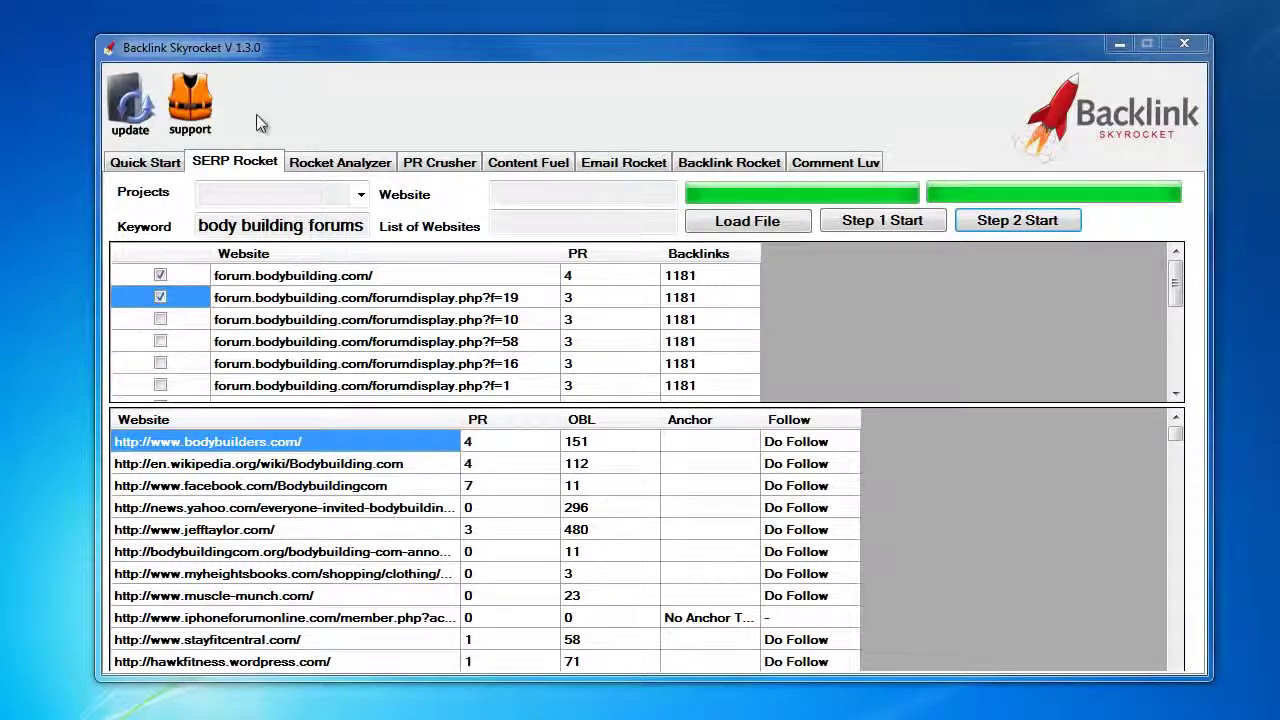
# Step: Load the body building forums project's backlinks into Rocket Analyzer
pyautogui.click(326, 170)
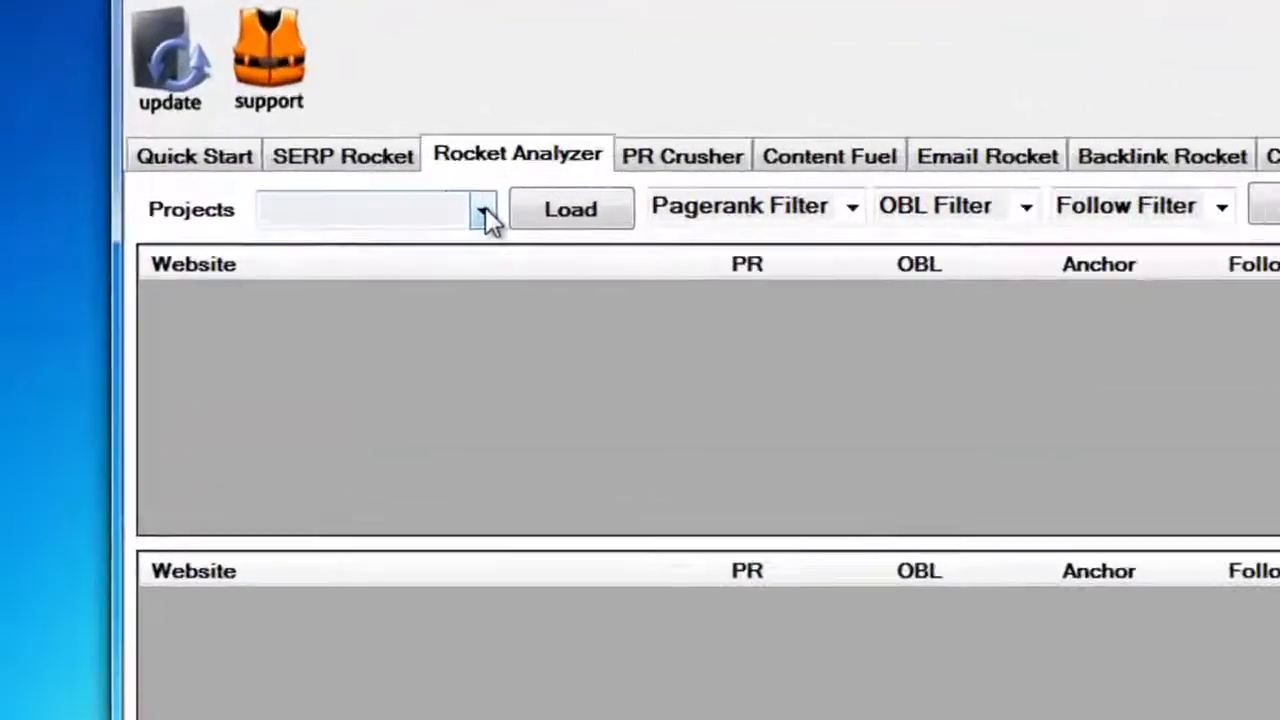
pyautogui.click(320, 197)
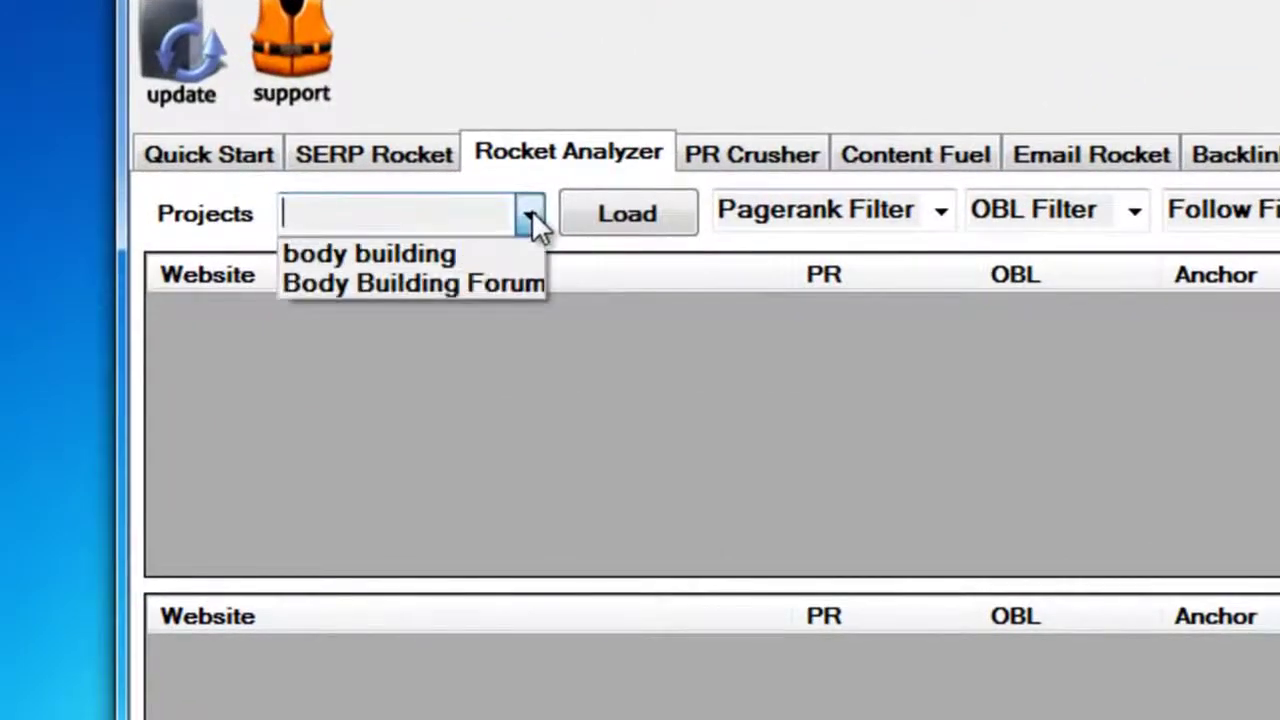
pyautogui.click(486, 289)
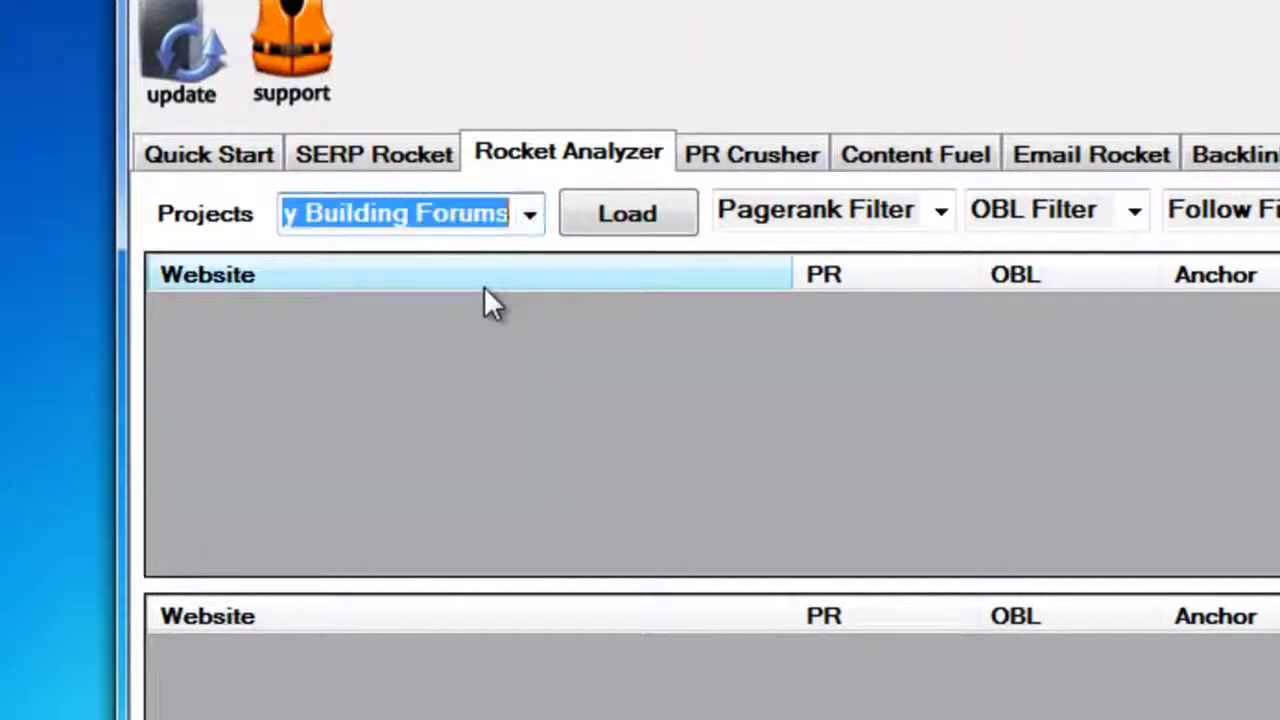
pyautogui.click(628, 214)
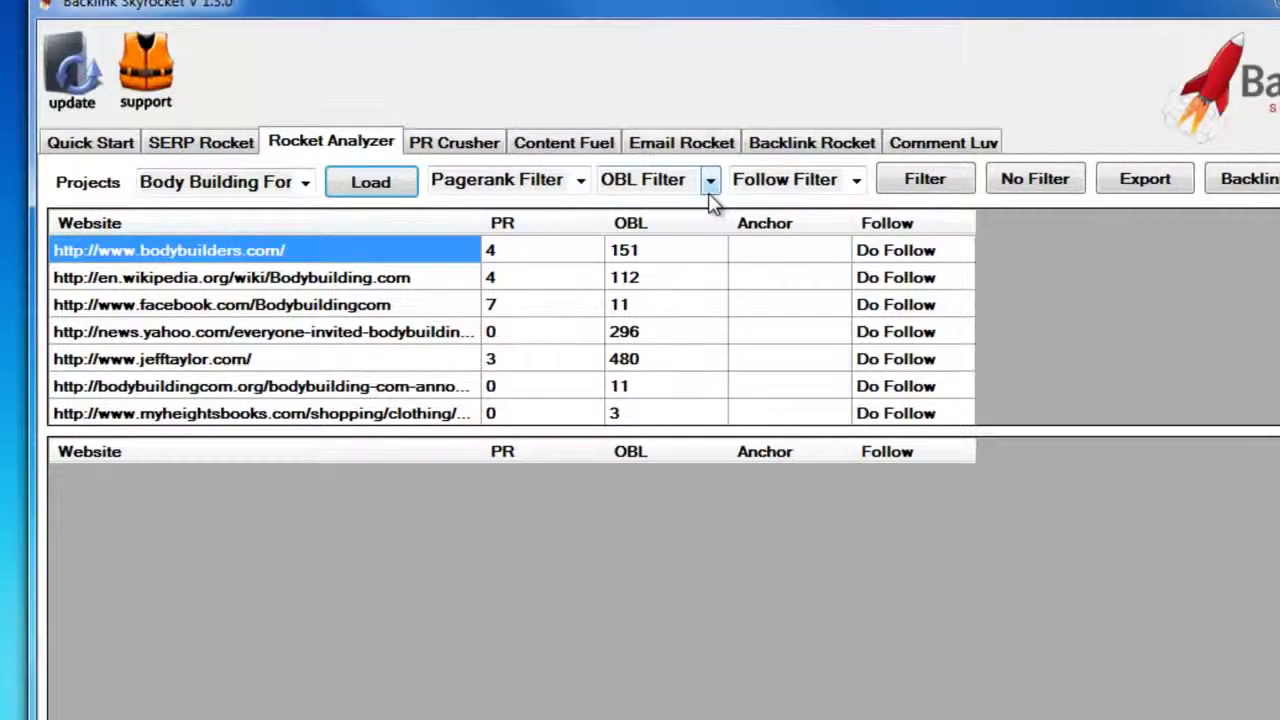
# Step: Filter backlinks to PR 0, OBL 100 and Do Follow, then send them to Backlink Rocket
pyautogui.click(580, 180)
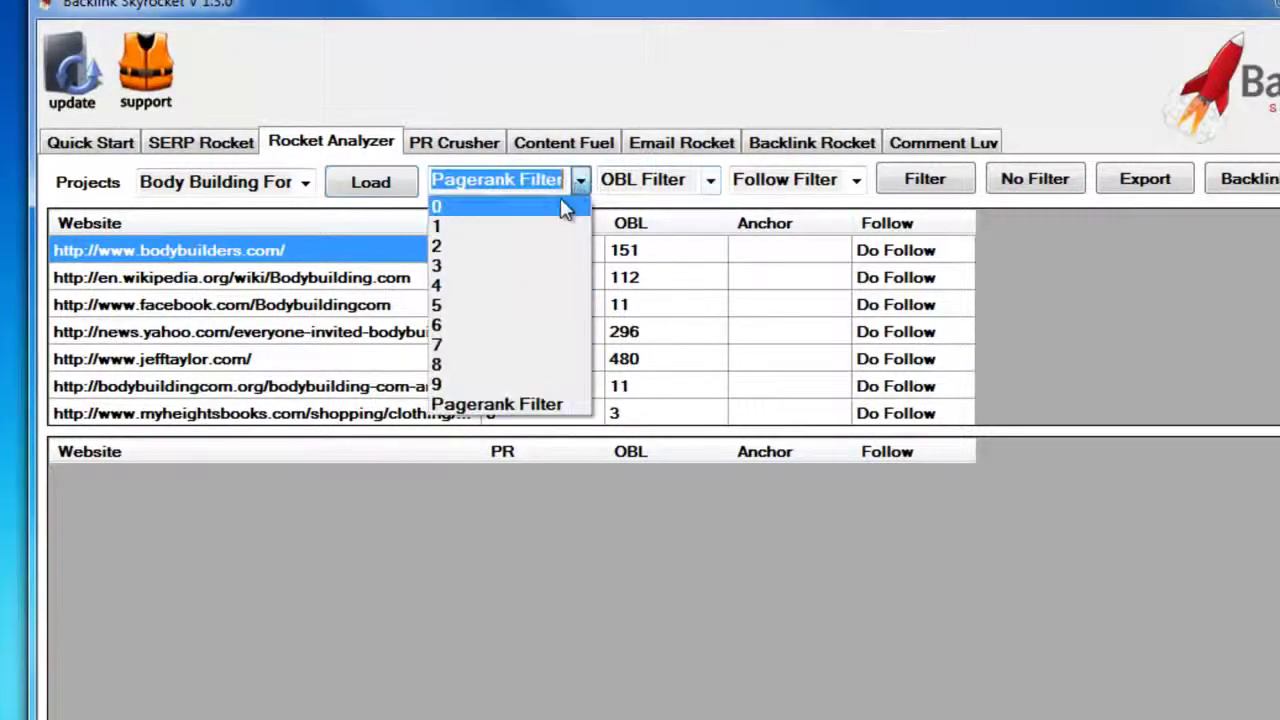
pyautogui.click(470, 203)
pyautogui.click(712, 181)
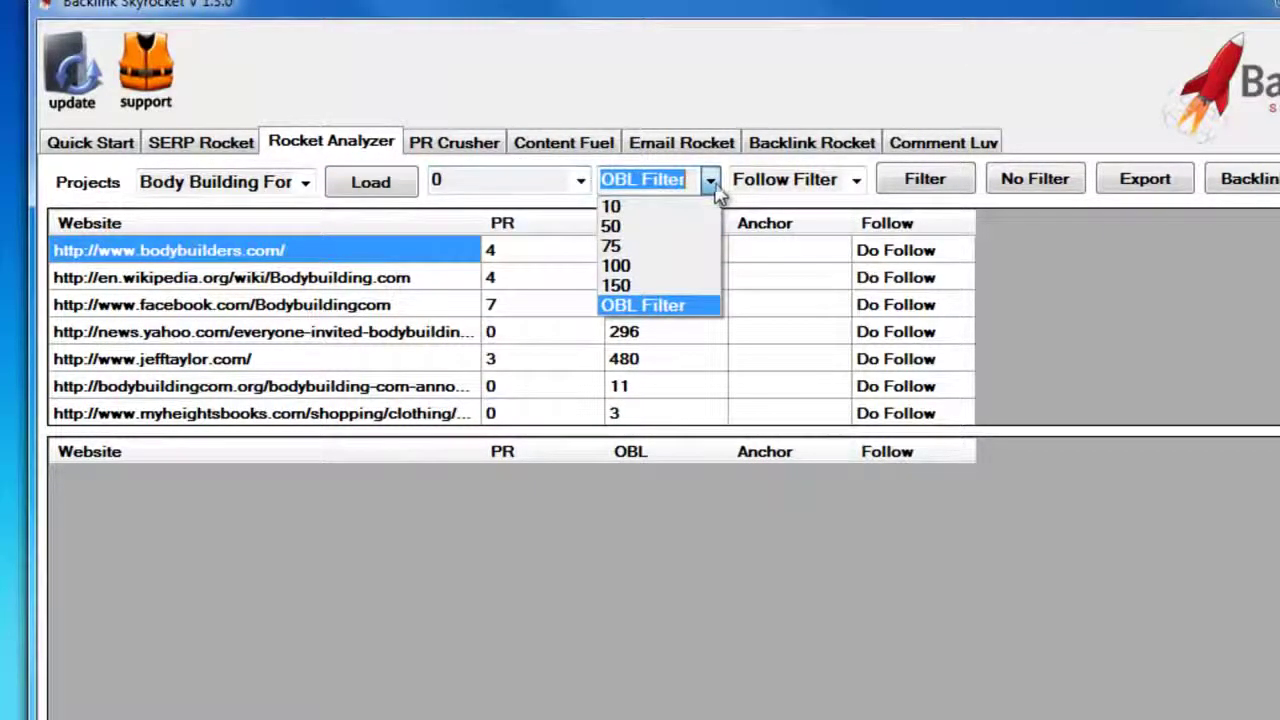
pyautogui.click(672, 266)
pyautogui.click(828, 182)
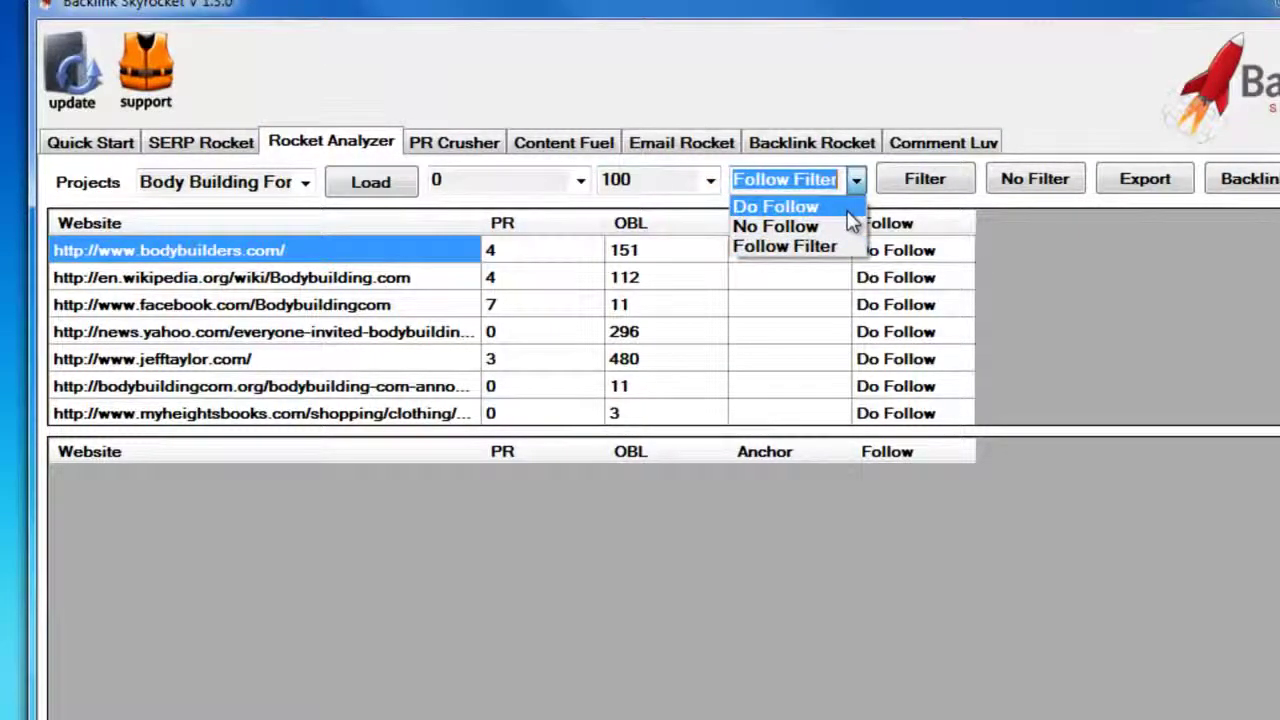
pyautogui.click(848, 208)
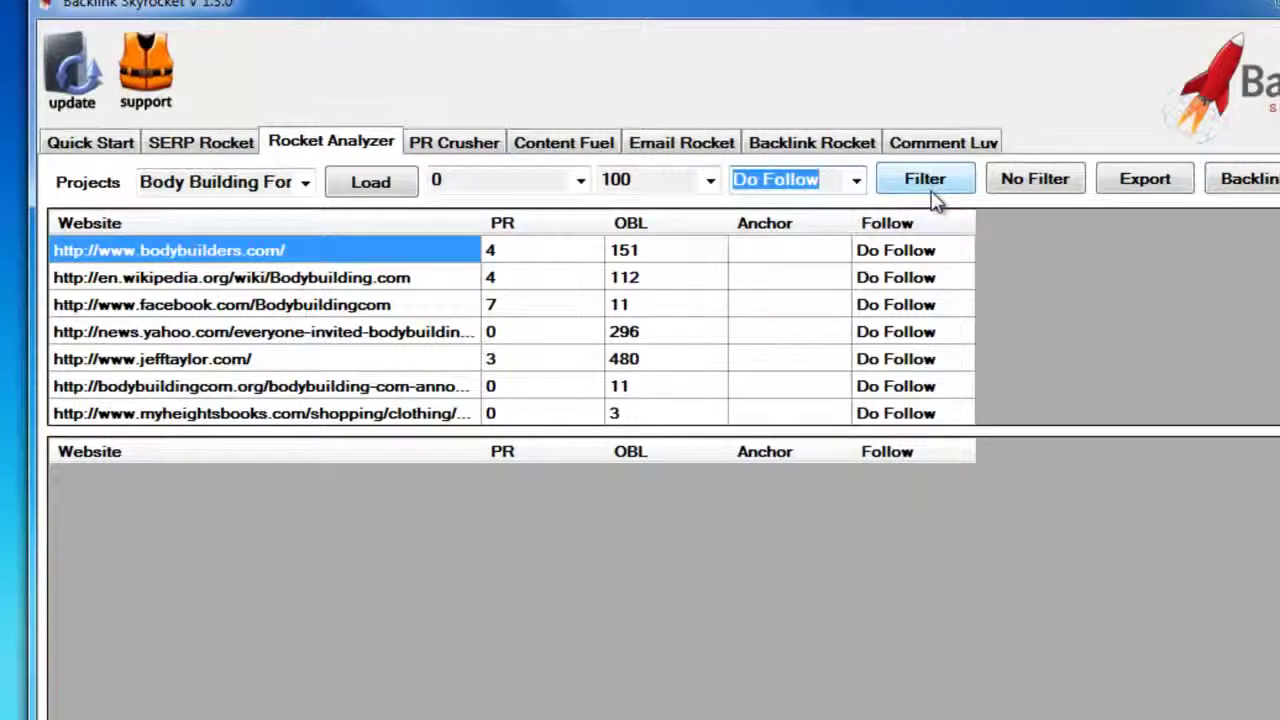
pyautogui.click(930, 194)
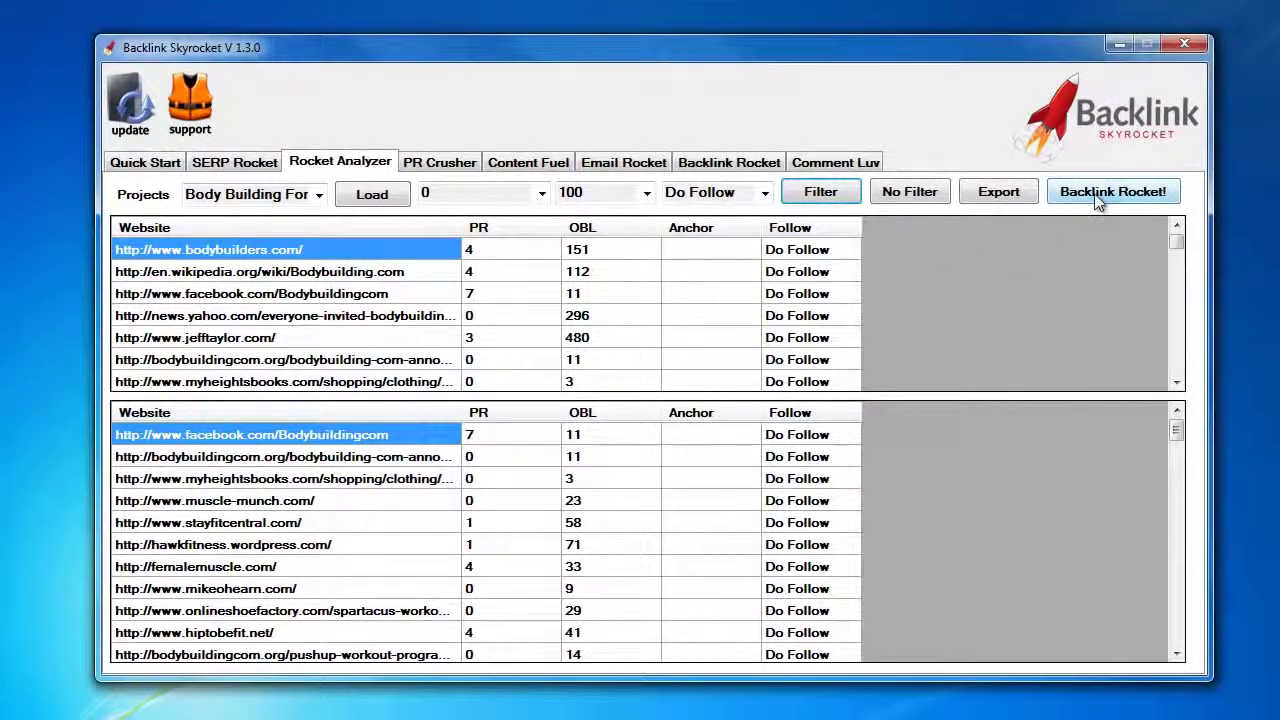
pyautogui.click(1094, 198)
pyautogui.click(707, 484)
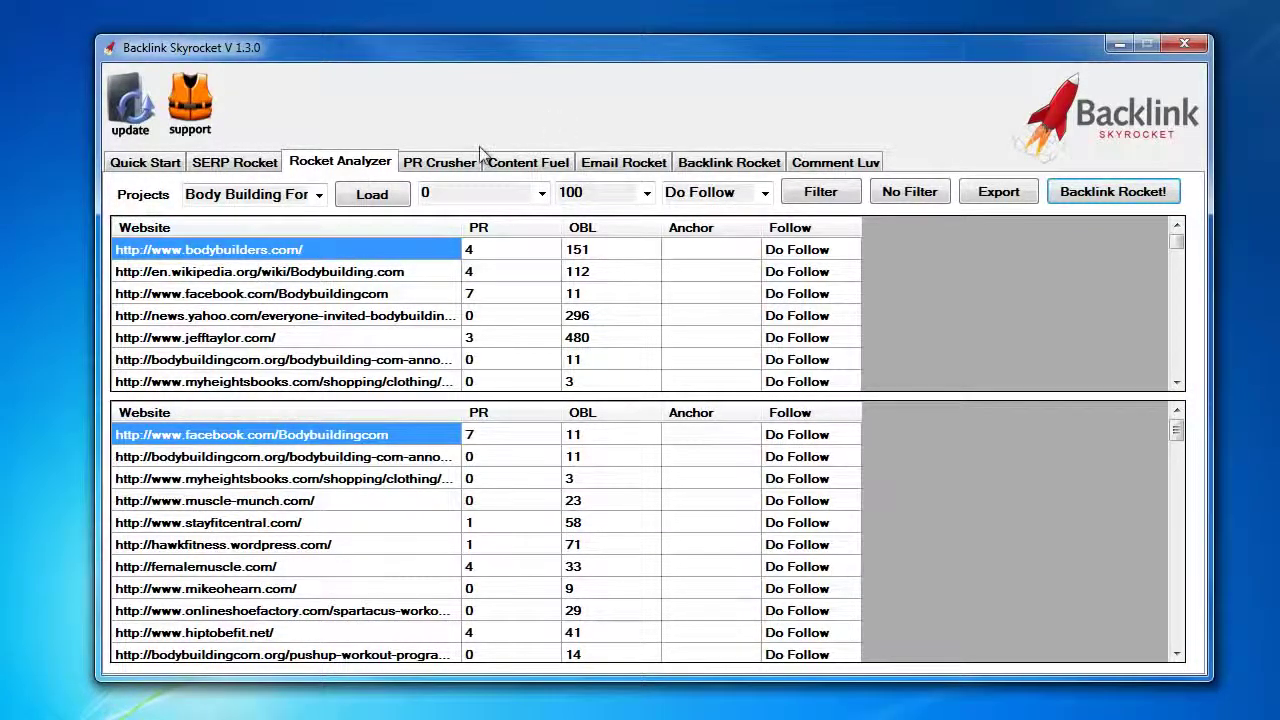
# Step: Generate PR Crusher blog URLs for 'Body Building Forums' and export them to Backlink Rocket
pyautogui.click(454, 166)
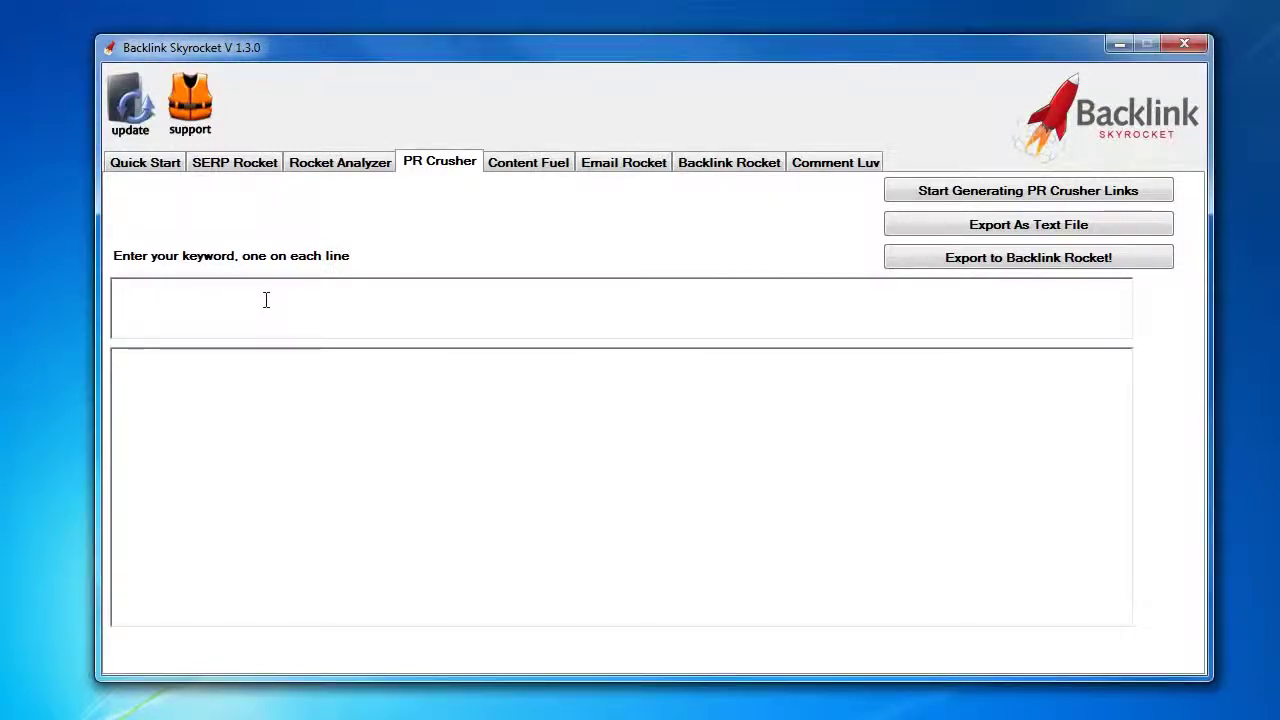
pyautogui.click(118, 318)
pyautogui.write('Body Building Forums')
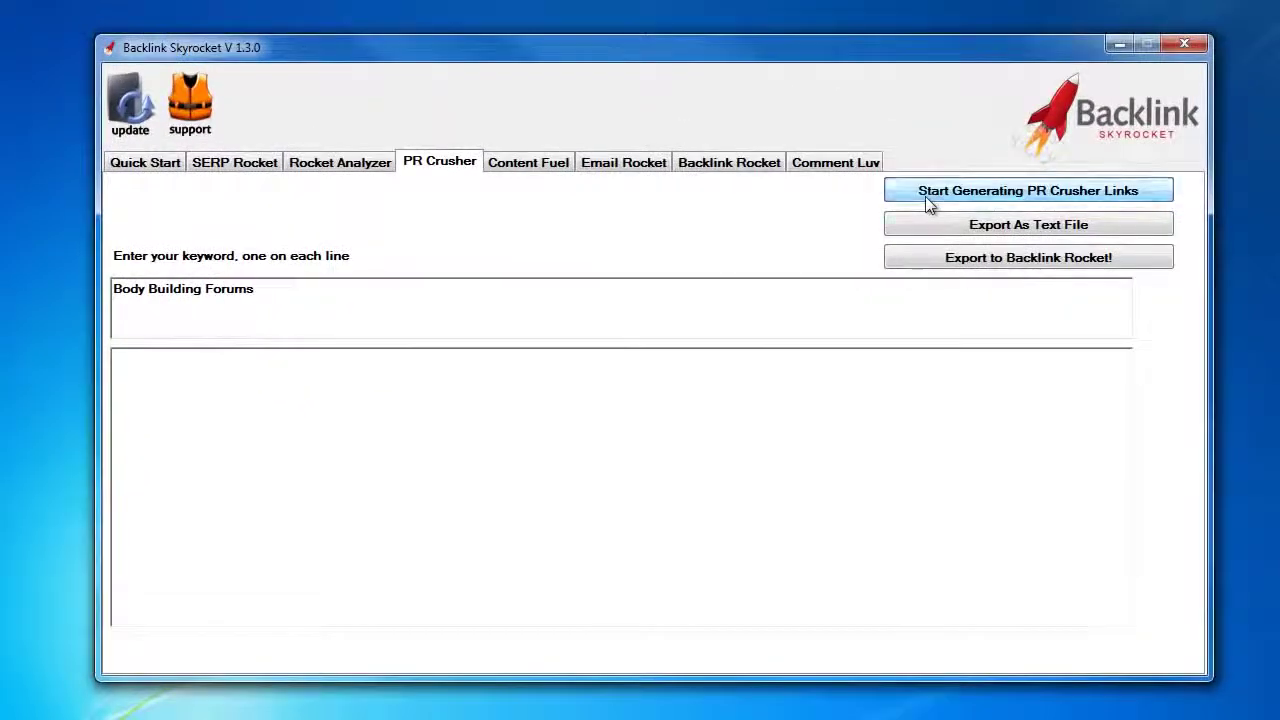
pyautogui.click(925, 195)
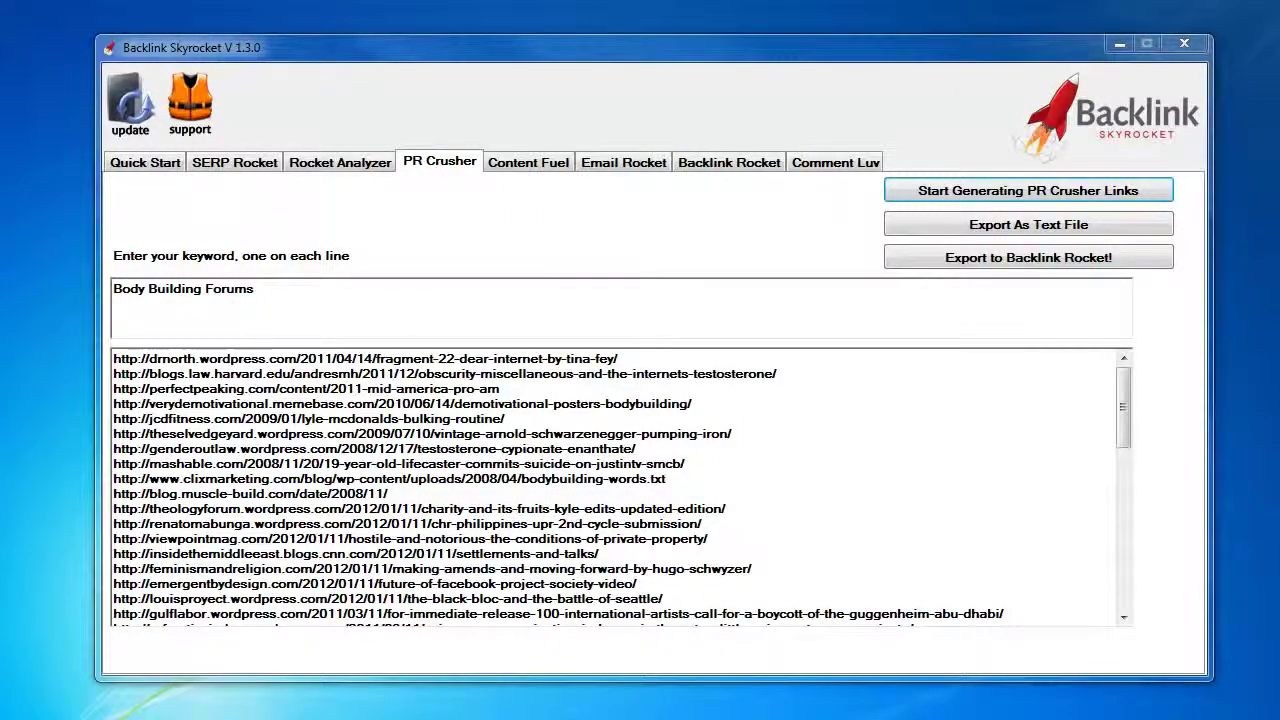
pyautogui.click(990, 261)
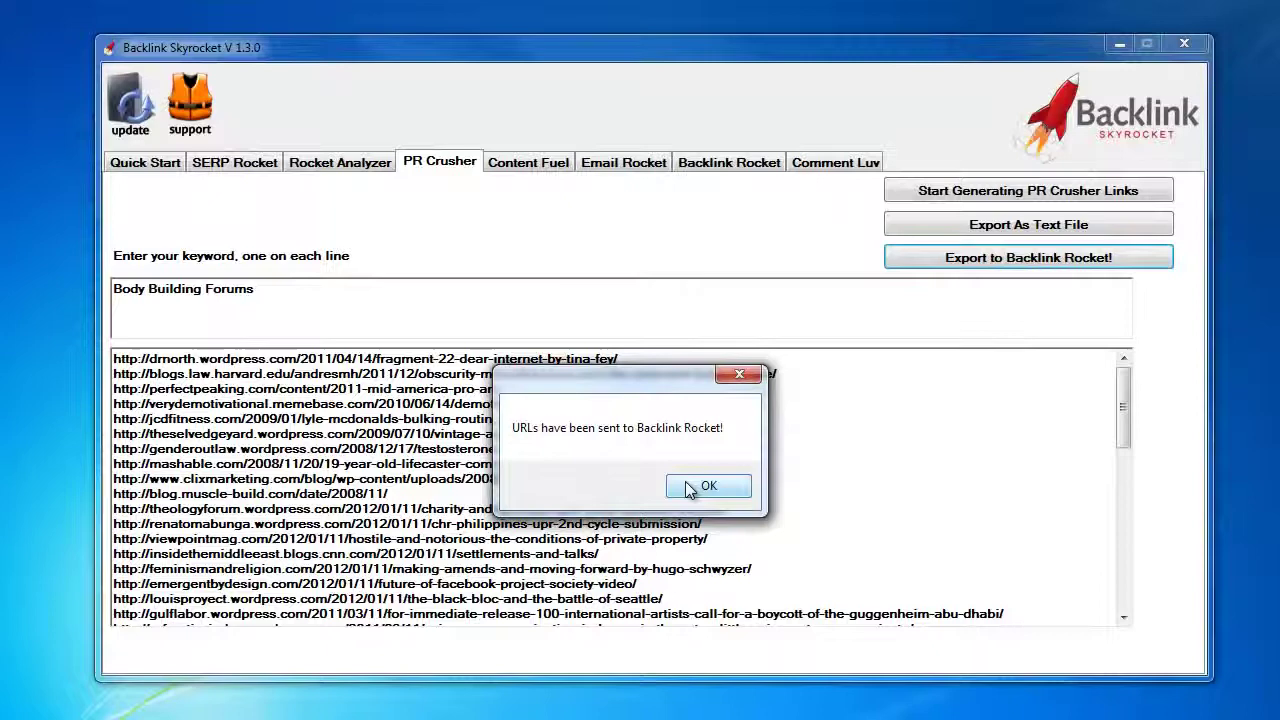
pyautogui.click(689, 489)
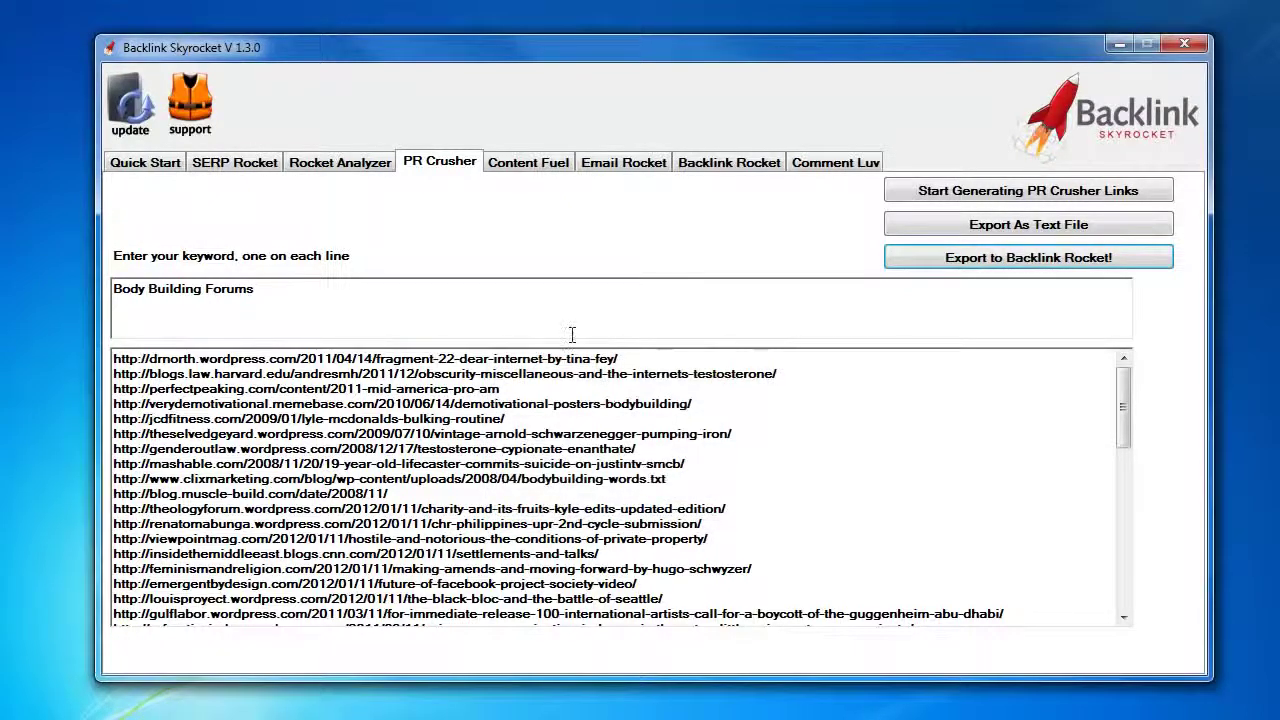
# Step: Spin the Content Fuel templates into blog comments and export them to Backlink Rocket
pyautogui.click(515, 162)
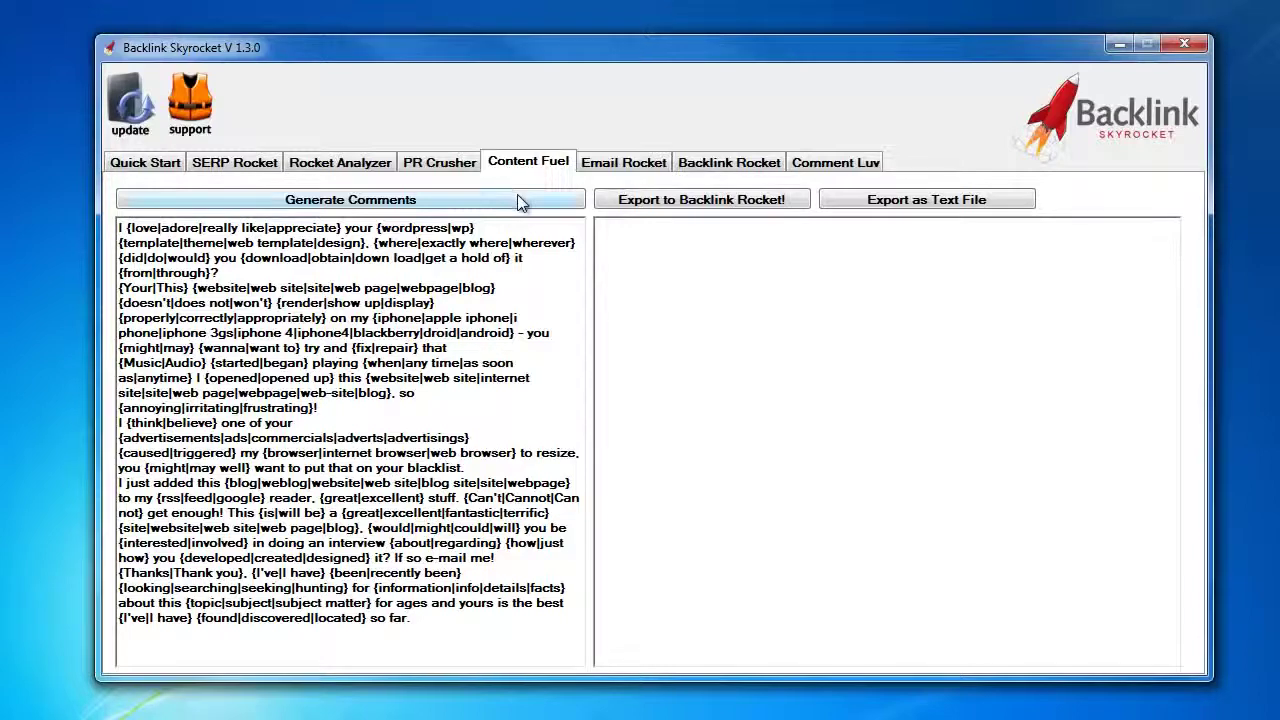
pyautogui.click(517, 194)
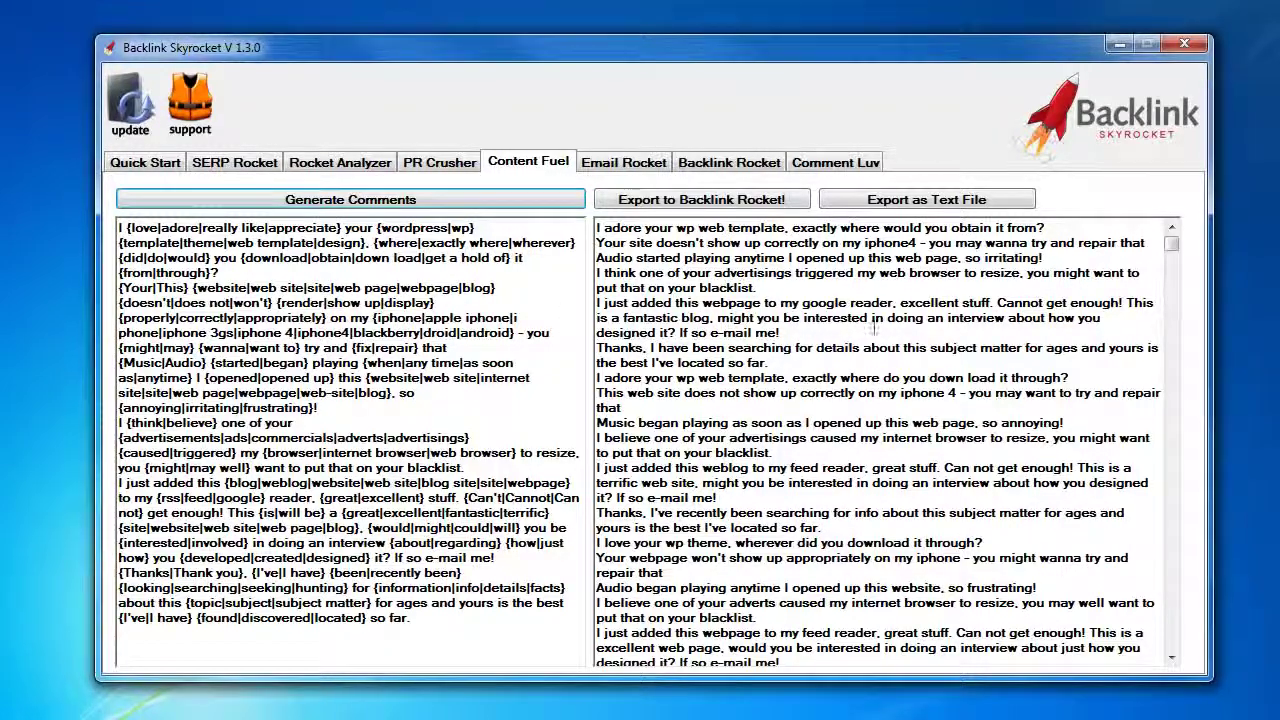
pyautogui.click(716, 201)
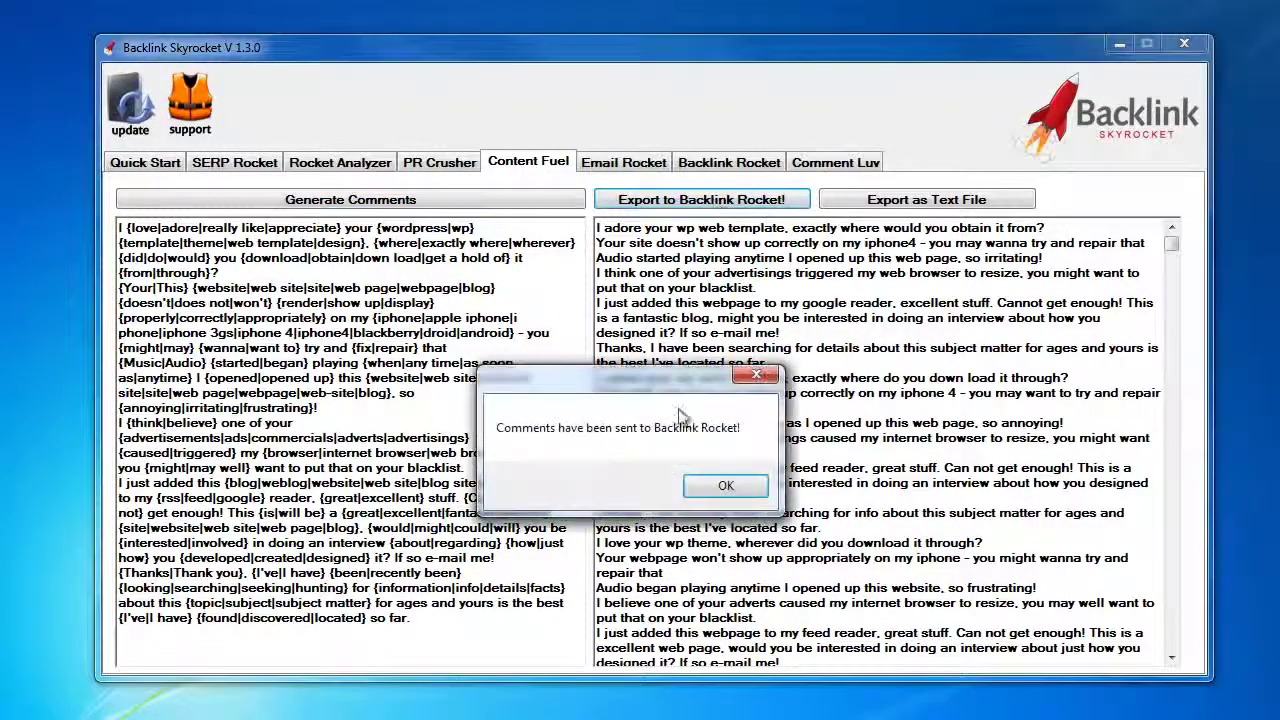
pyautogui.click(724, 487)
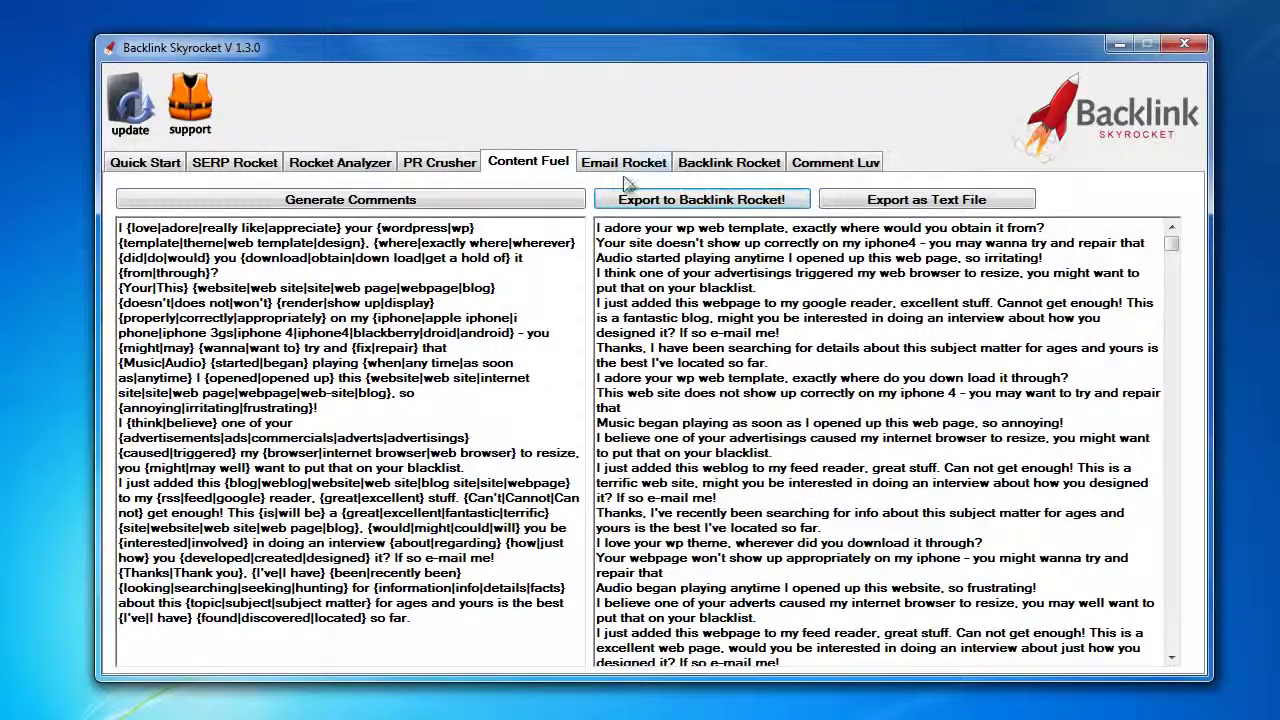
# Step: Generate dotted catch-all variants of the pasted Gmail address and send them to Backlink Rocket
pyautogui.click(623, 163)
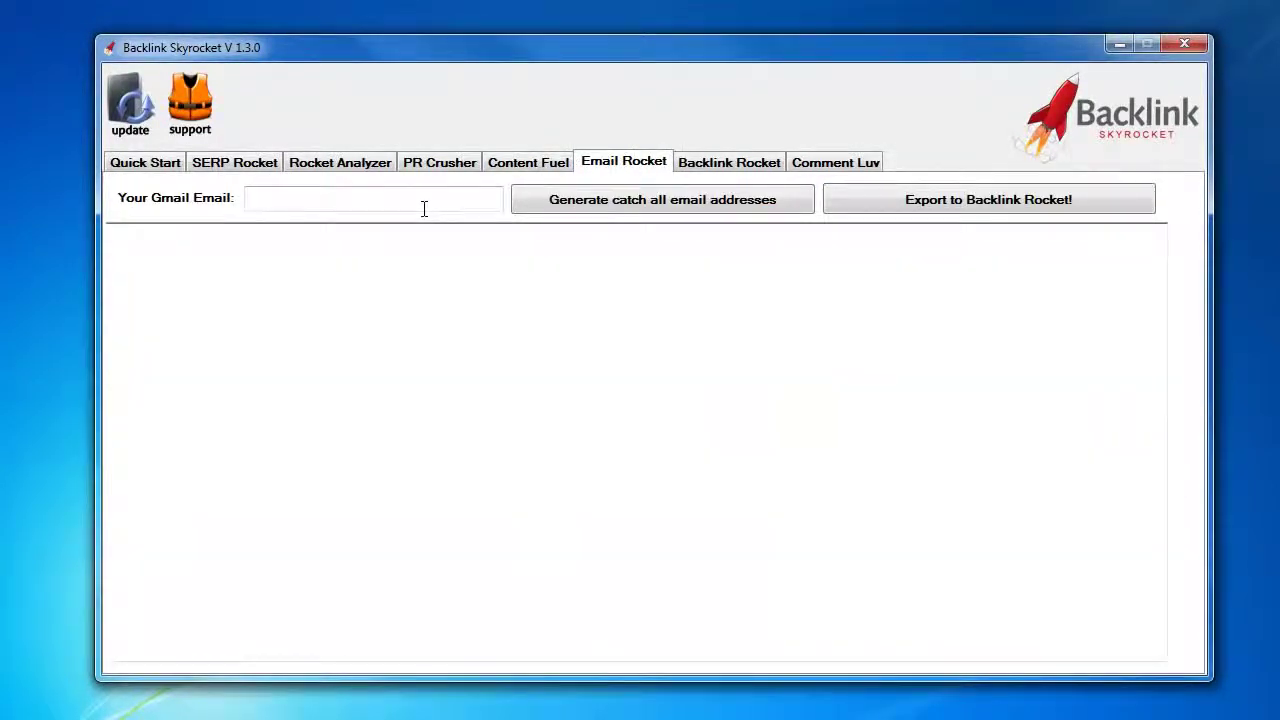
pyautogui.click(424, 209)
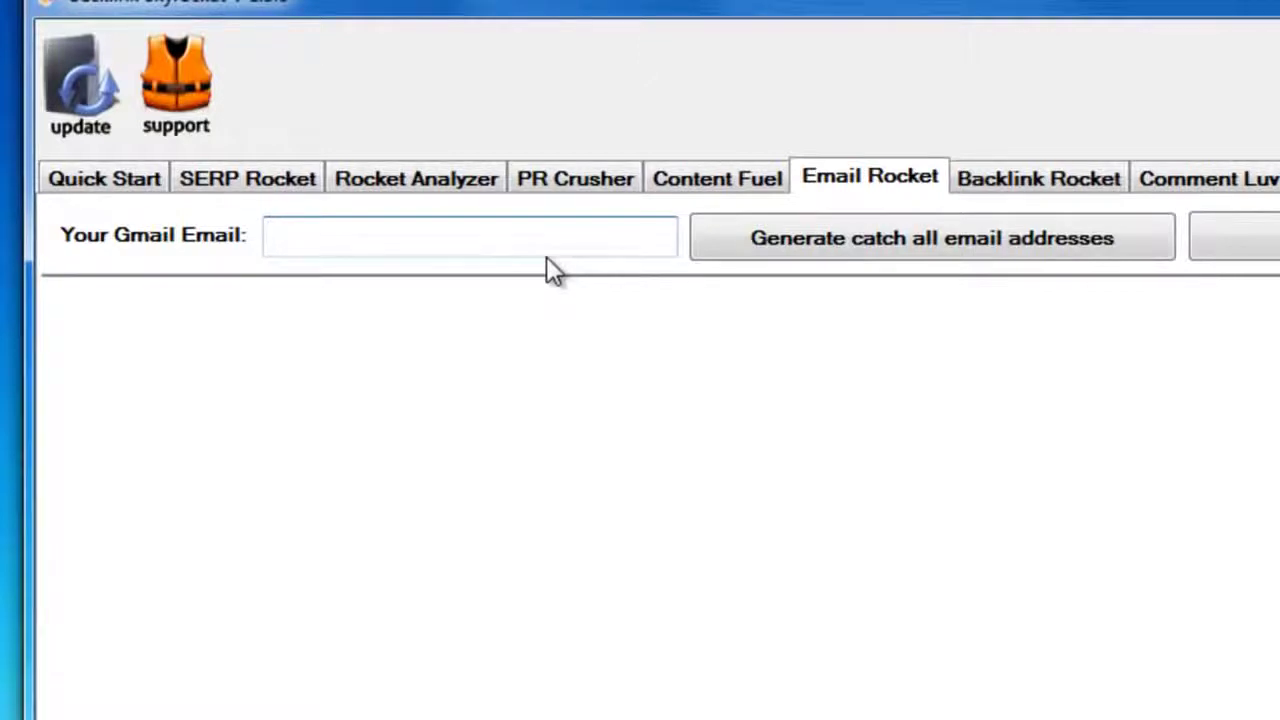
pyautogui.hotkey('ctrl', 'v')
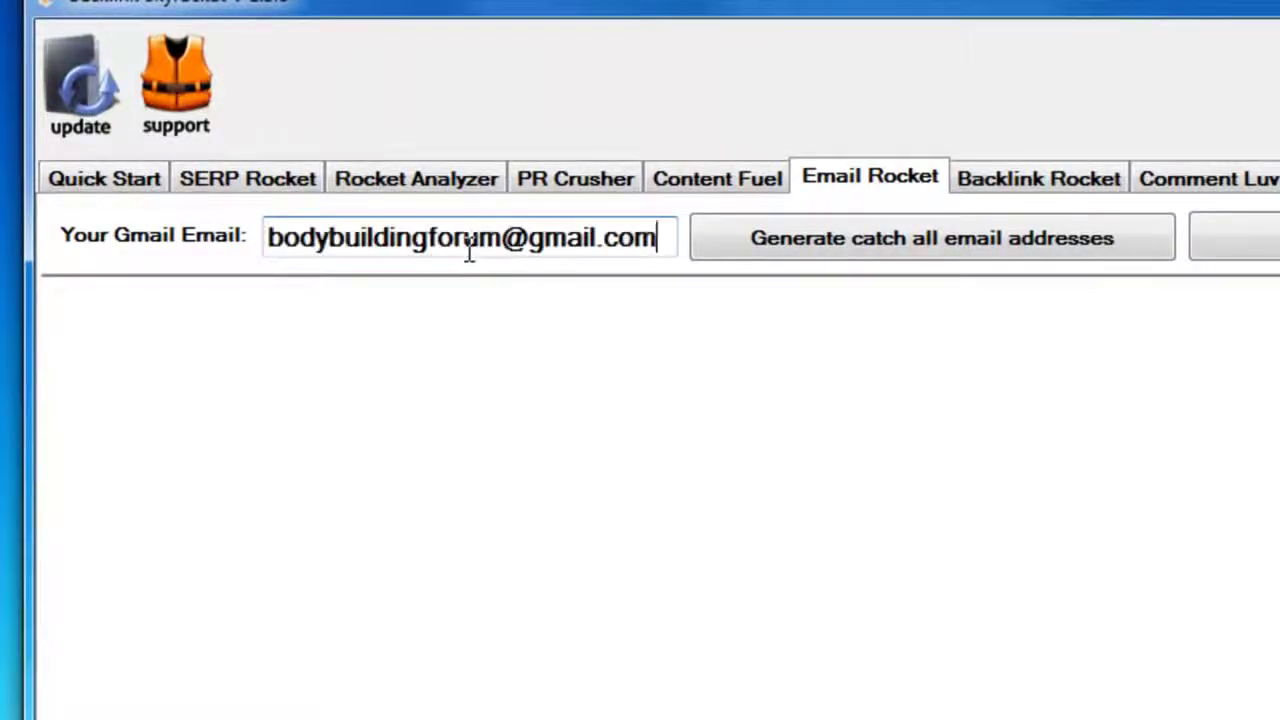
pyautogui.click(791, 242)
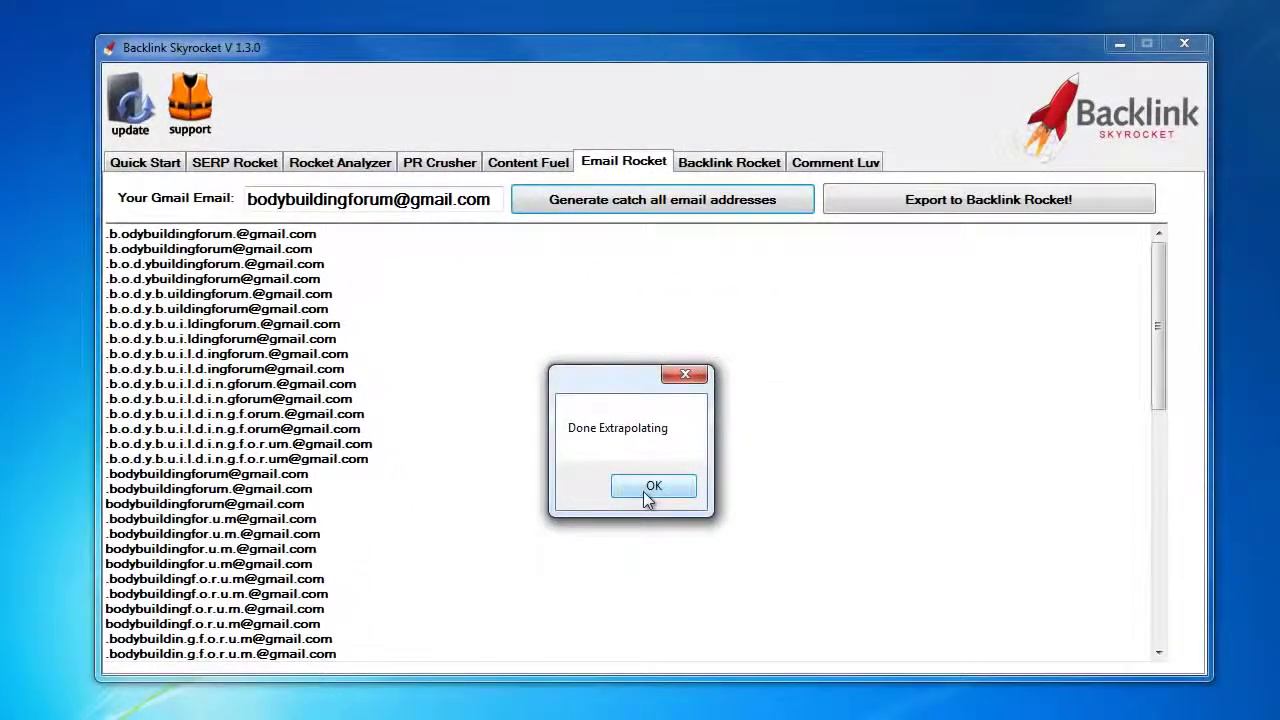
pyautogui.click(647, 499)
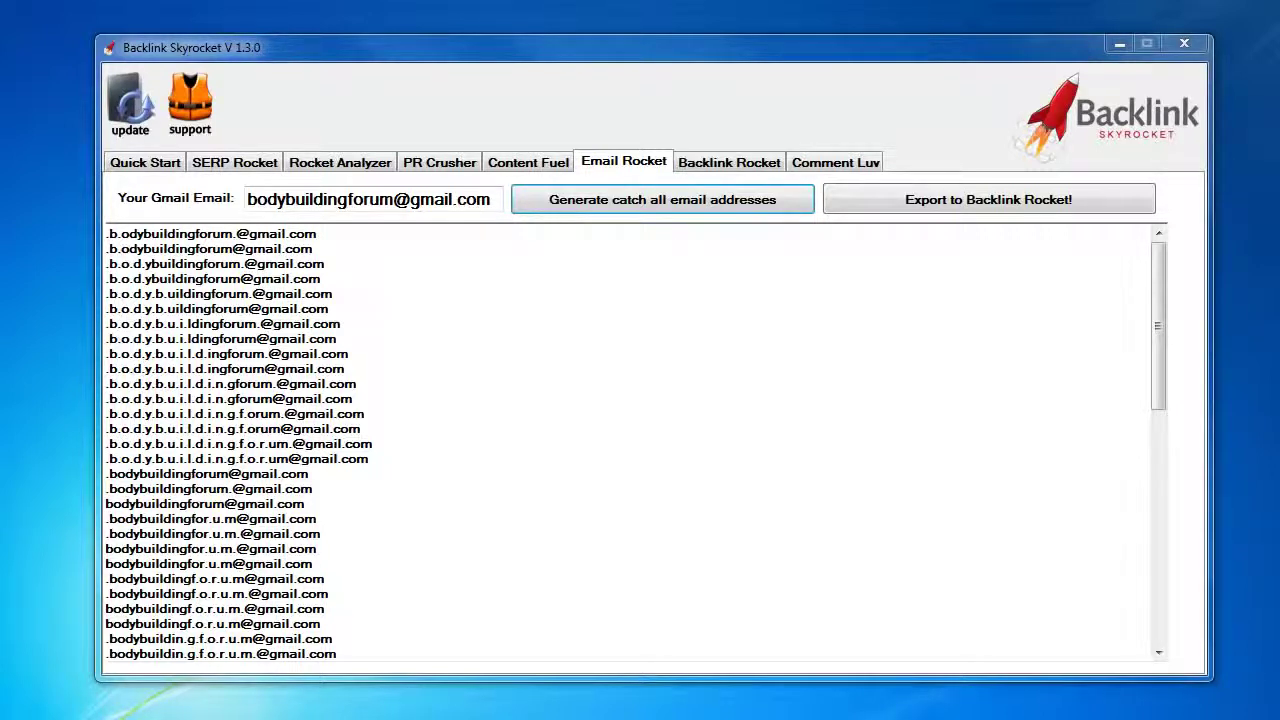
pyautogui.click(890, 206)
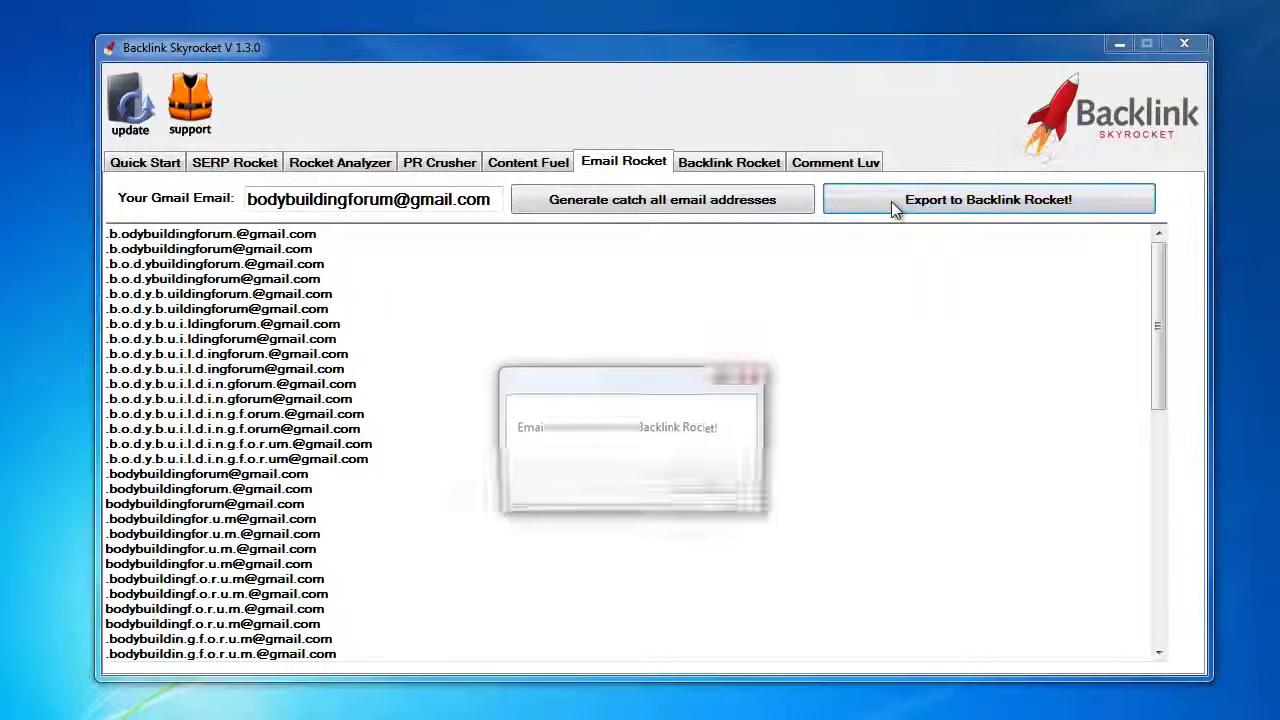
# Step: Set website bodybuildingforum.com and anchor text 'Body Building Forums' in Backlink Rocket
pyautogui.click(711, 487)
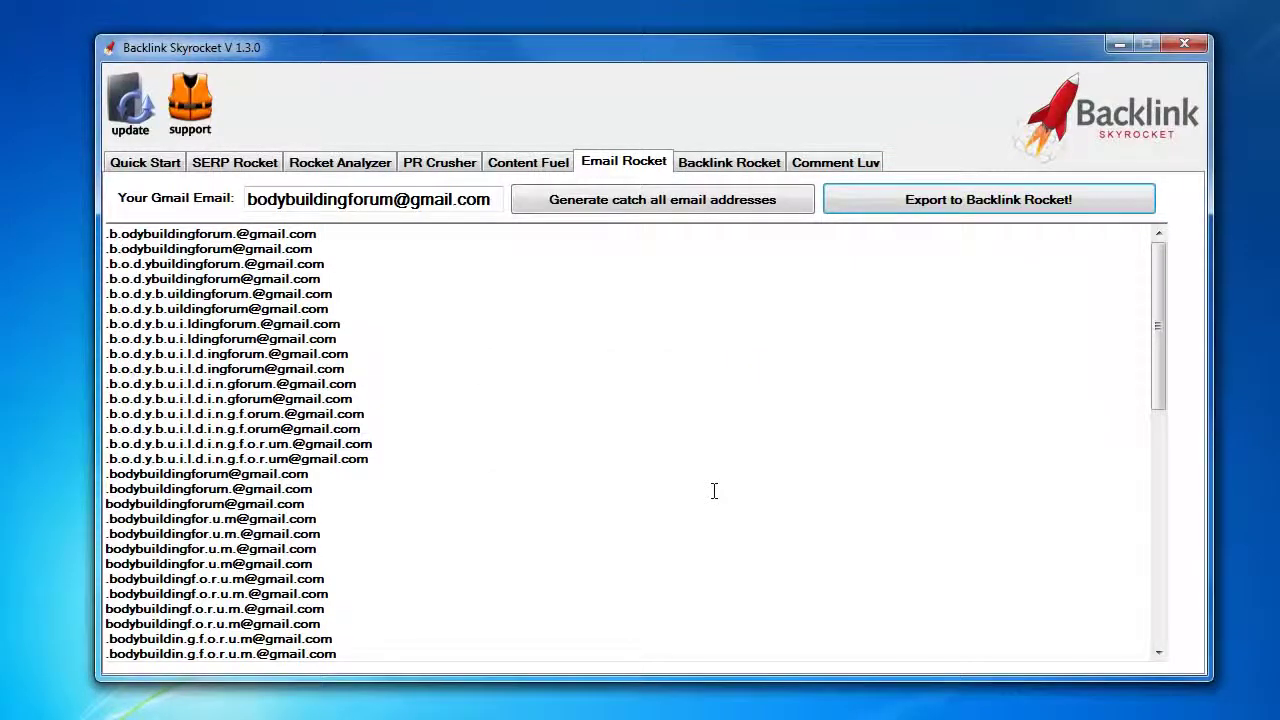
pyautogui.click(716, 166)
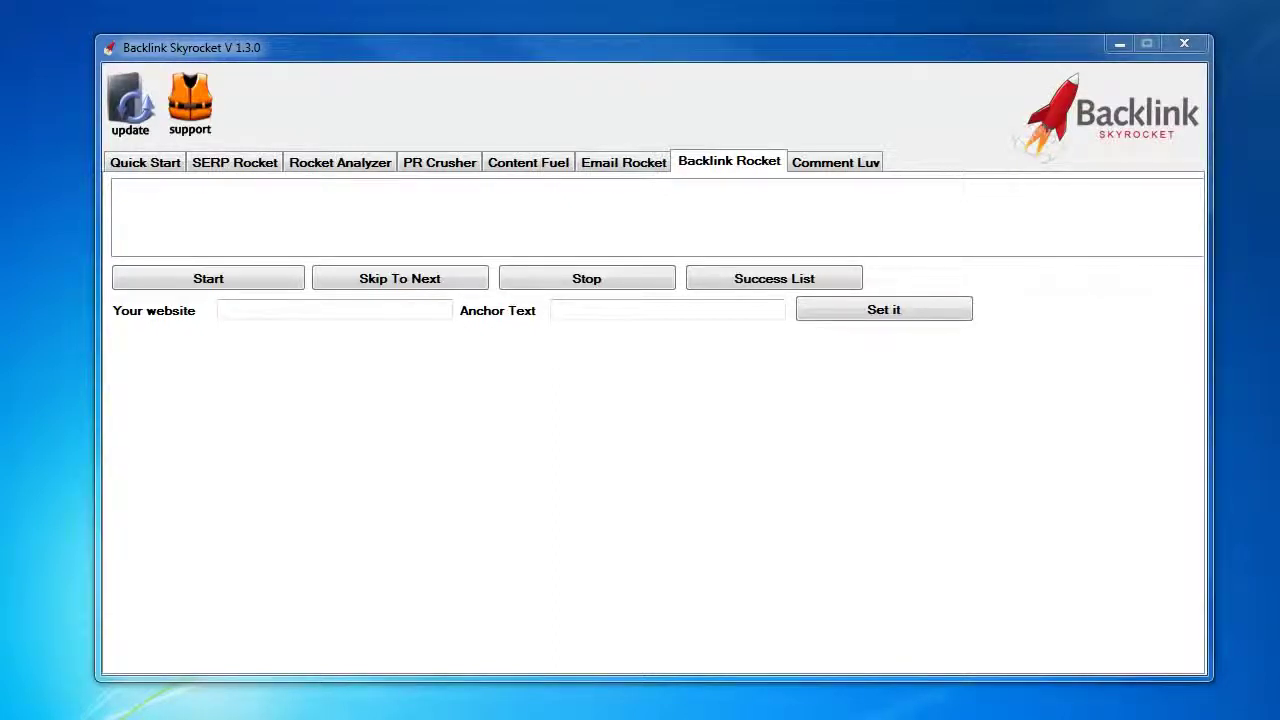
pyautogui.click(291, 311)
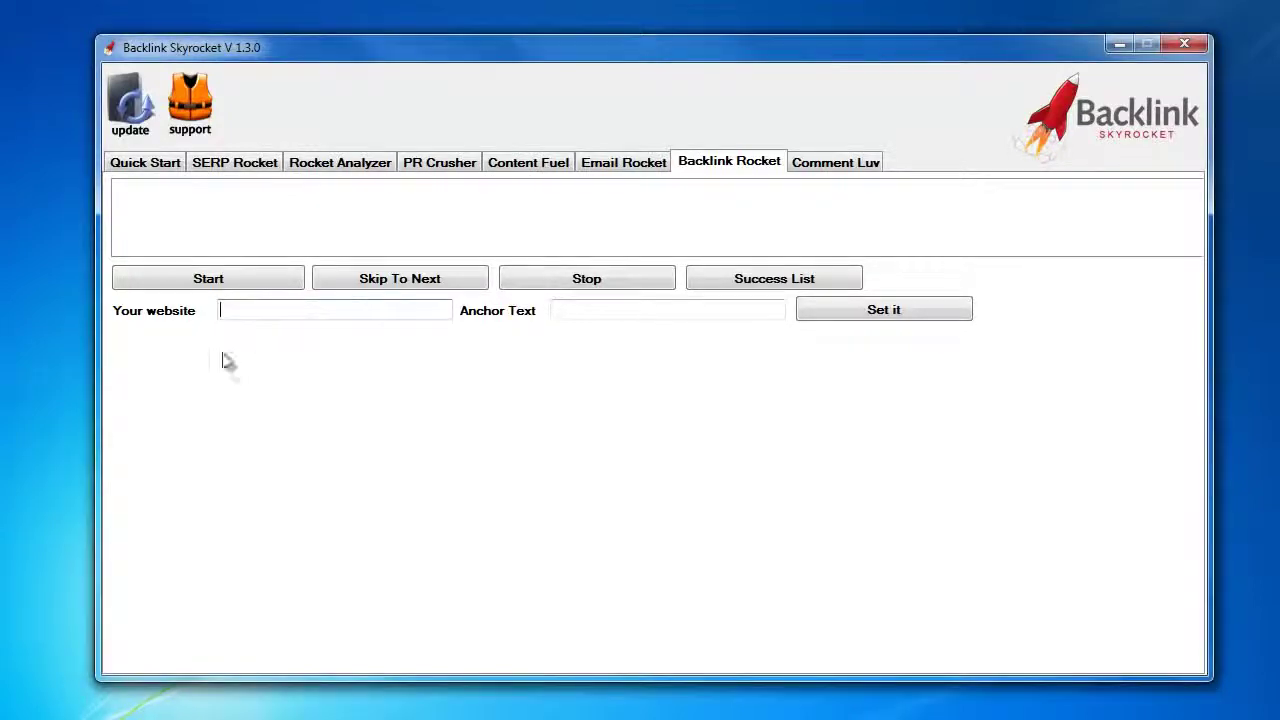
pyautogui.write('bodybuildingforum.com')
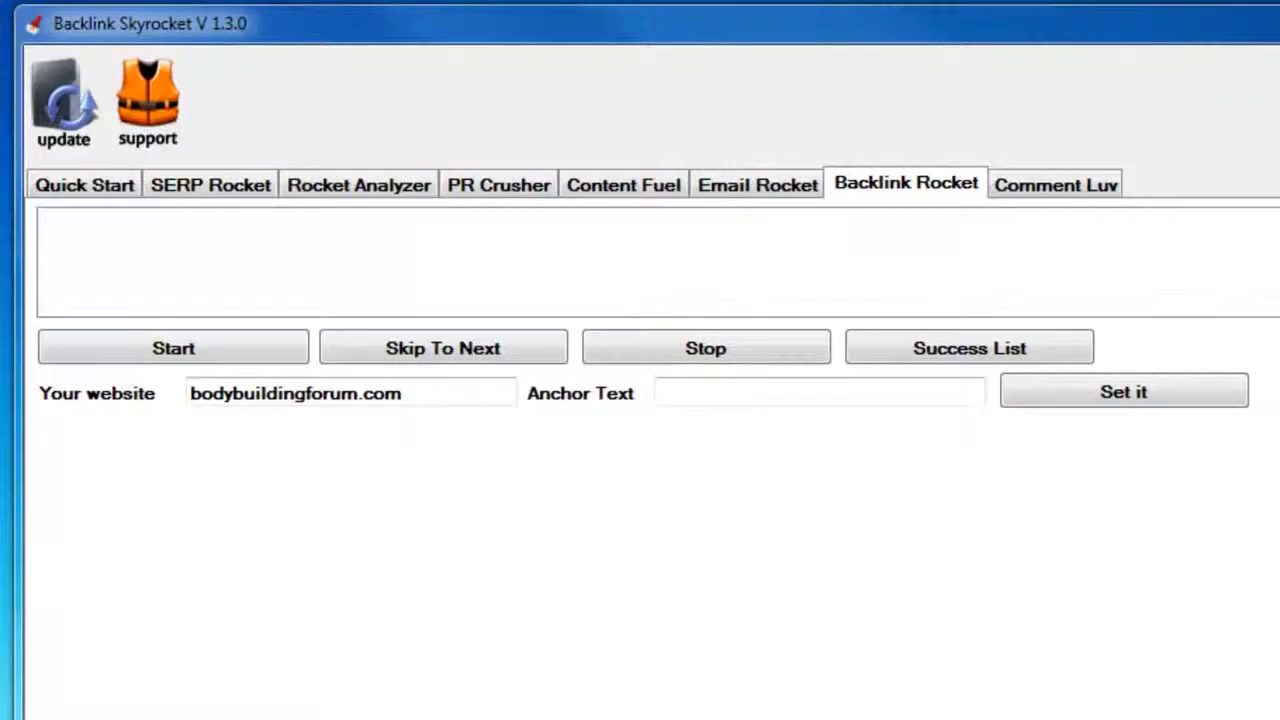
pyautogui.click(797, 394)
pyautogui.write('Body Building Forums')
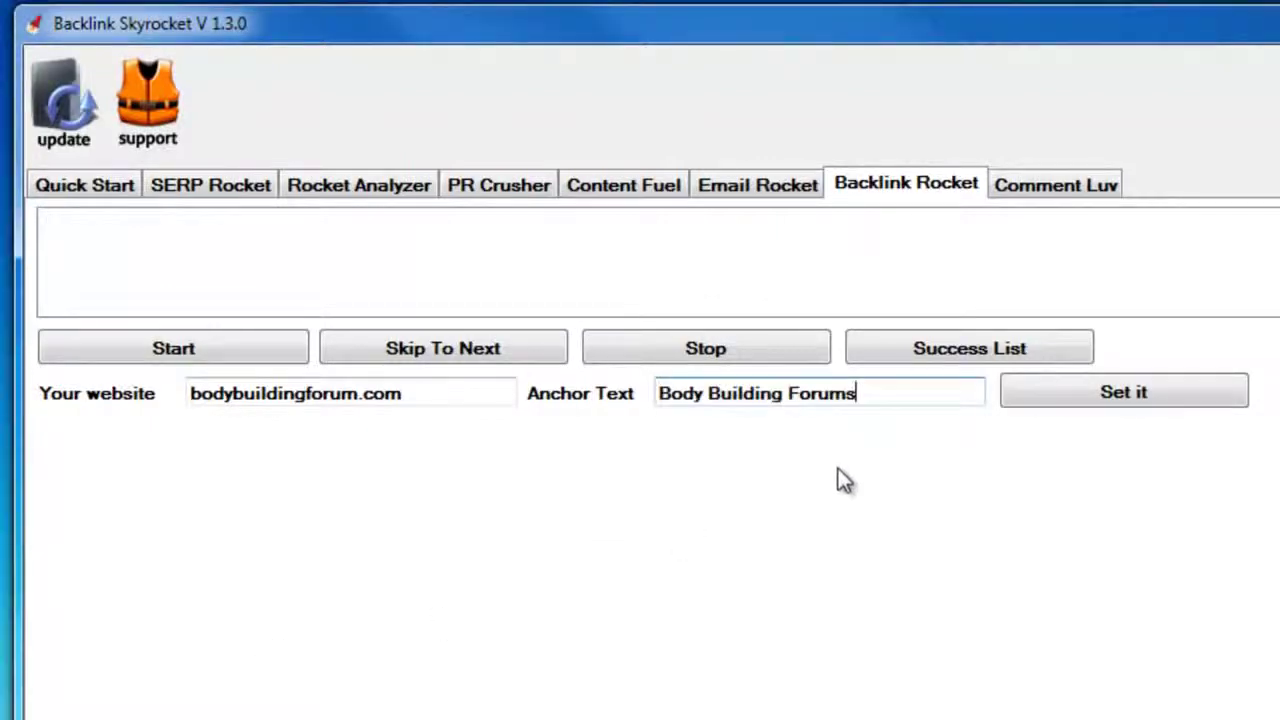
pyautogui.click(1067, 396)
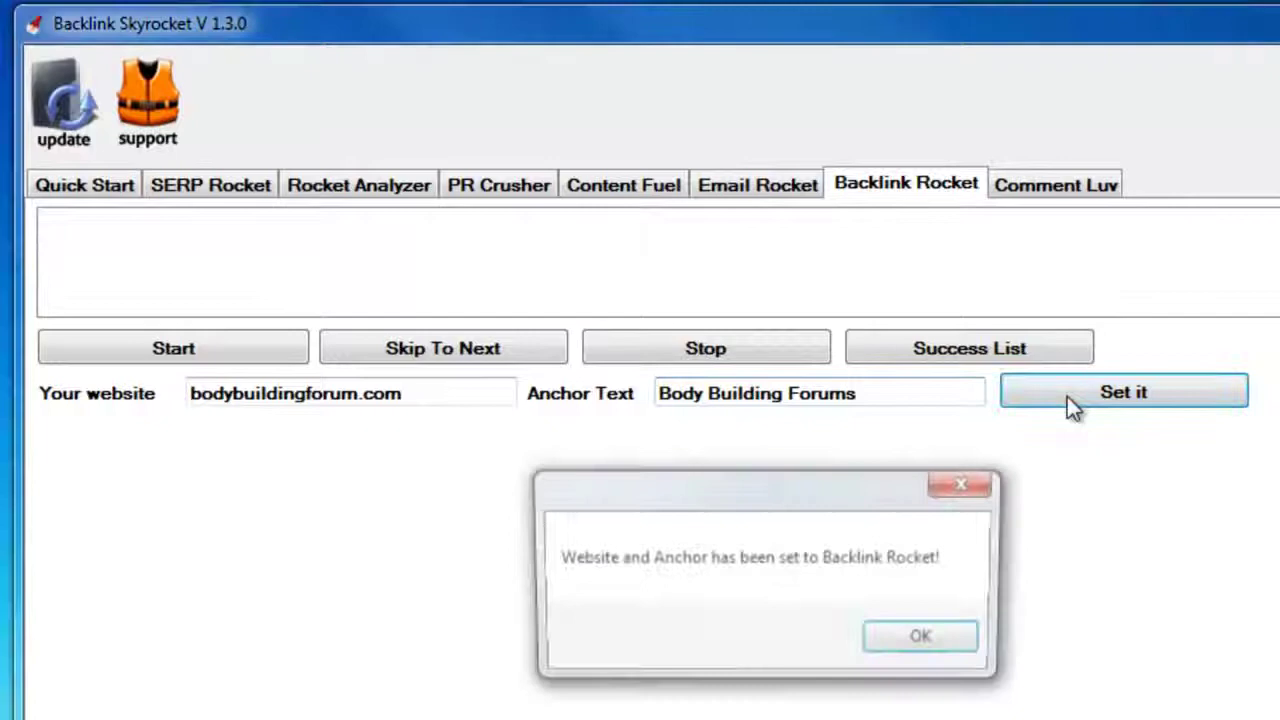
pyautogui.click(894, 645)
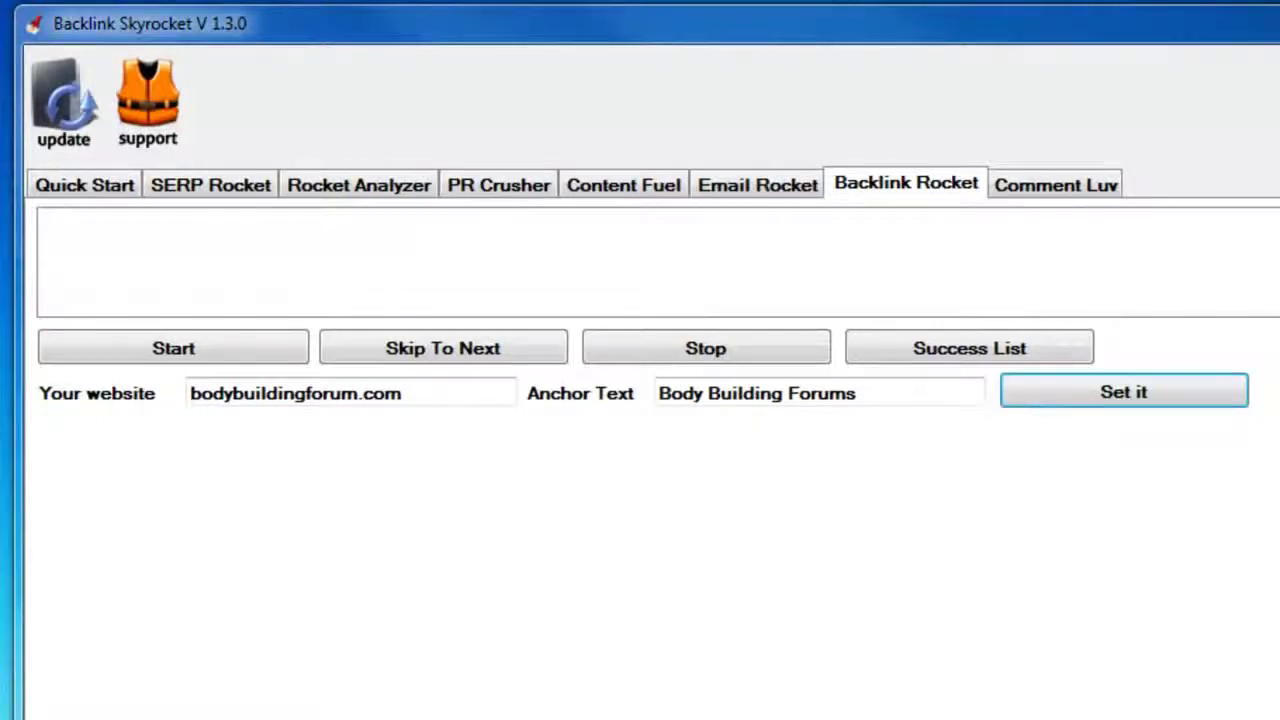
# Step: Run the auto-commenter, skip to the next blog comment area, then stop it and open Comment Luv
pyautogui.click(122, 348)
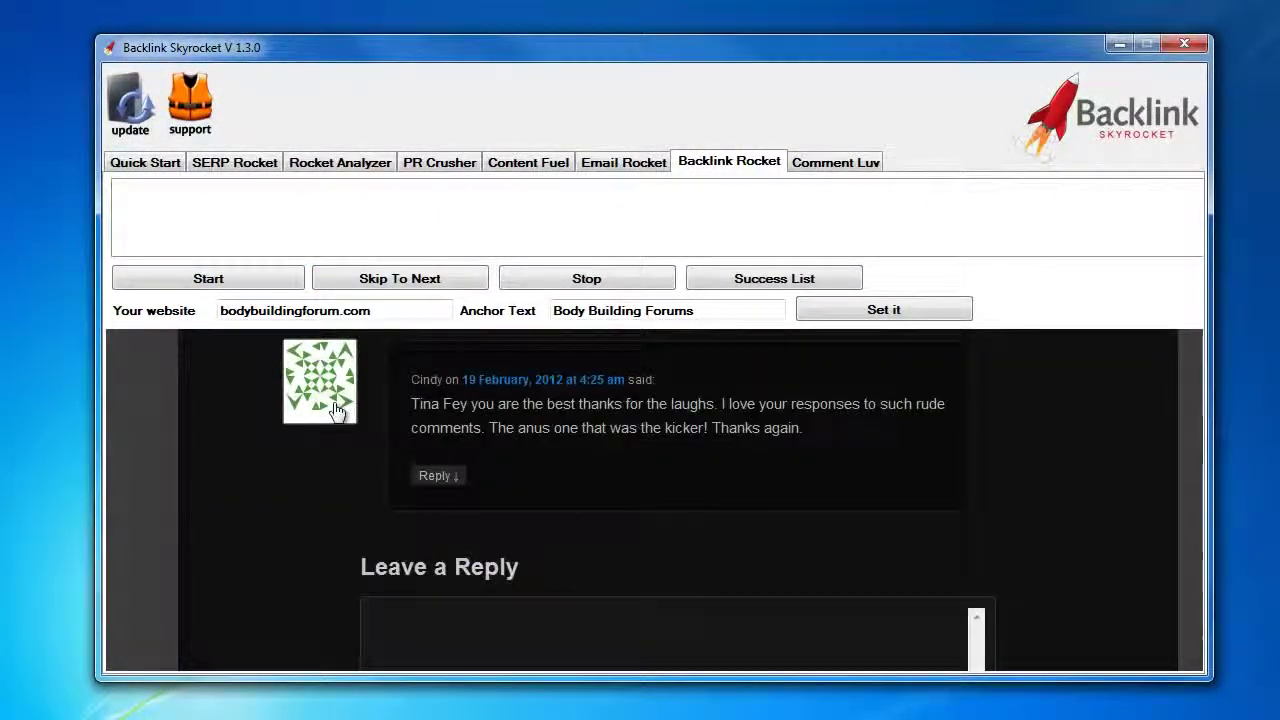
pyautogui.scroll(2, 333, 410)
pyautogui.scroll(2, 333, 410)
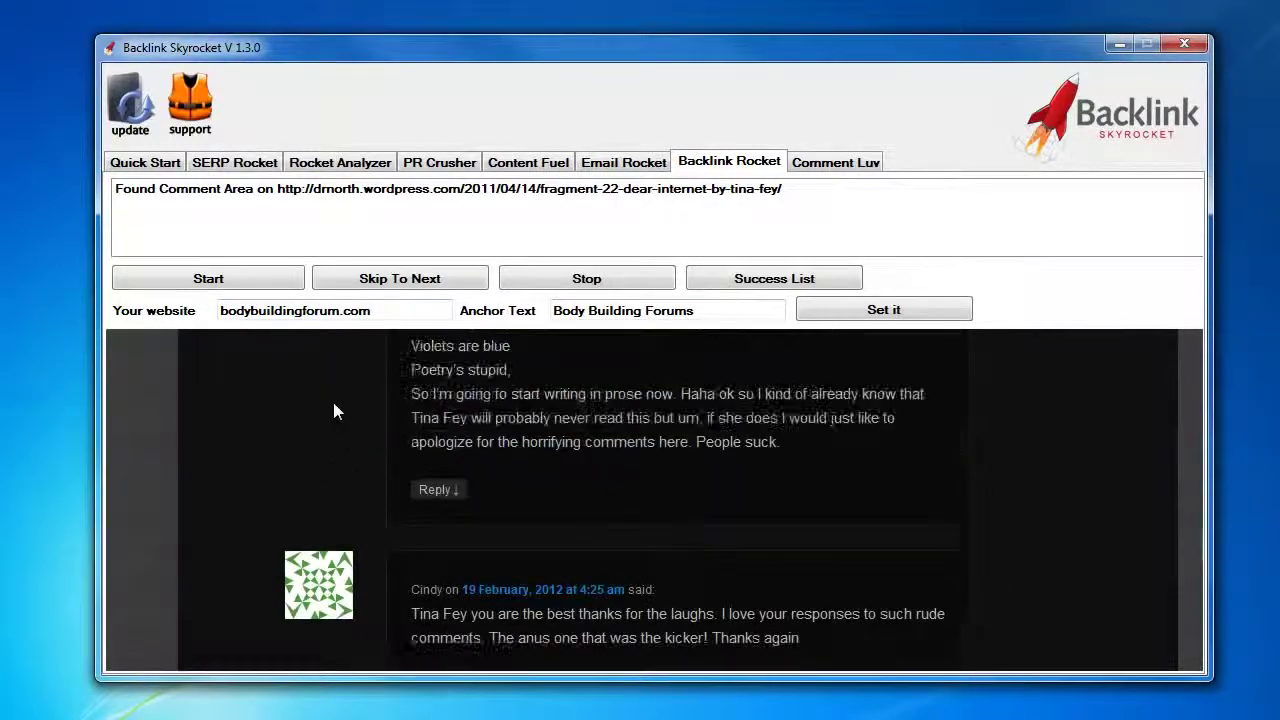
pyautogui.scroll(2, 333, 410)
pyautogui.scroll(2, 333, 410)
pyautogui.scroll(2, 335, 410)
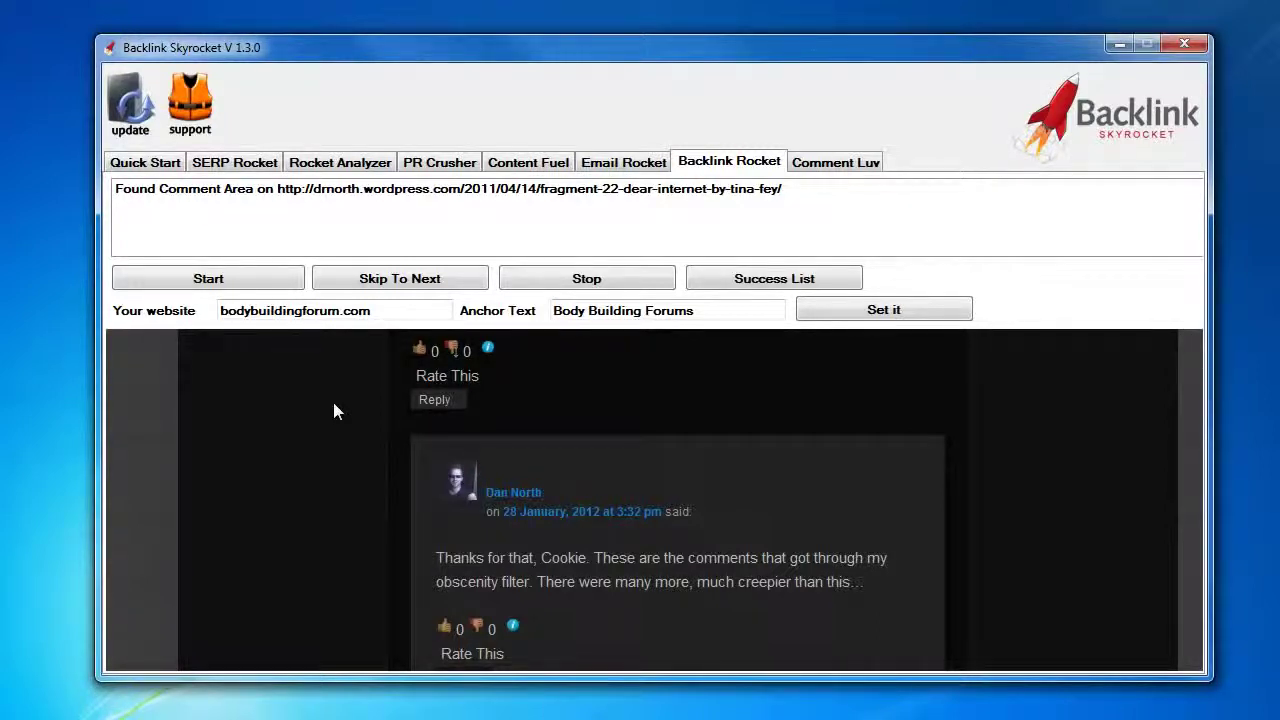
pyautogui.click(451, 281)
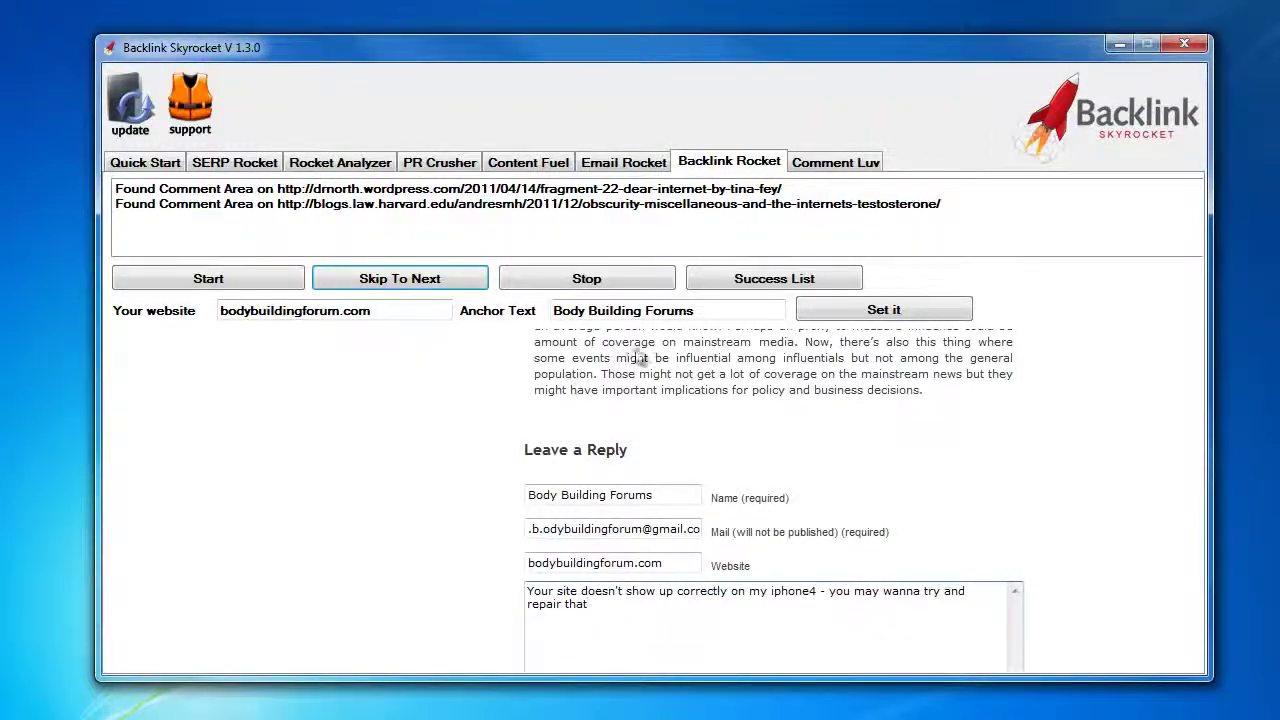
pyautogui.click(615, 285)
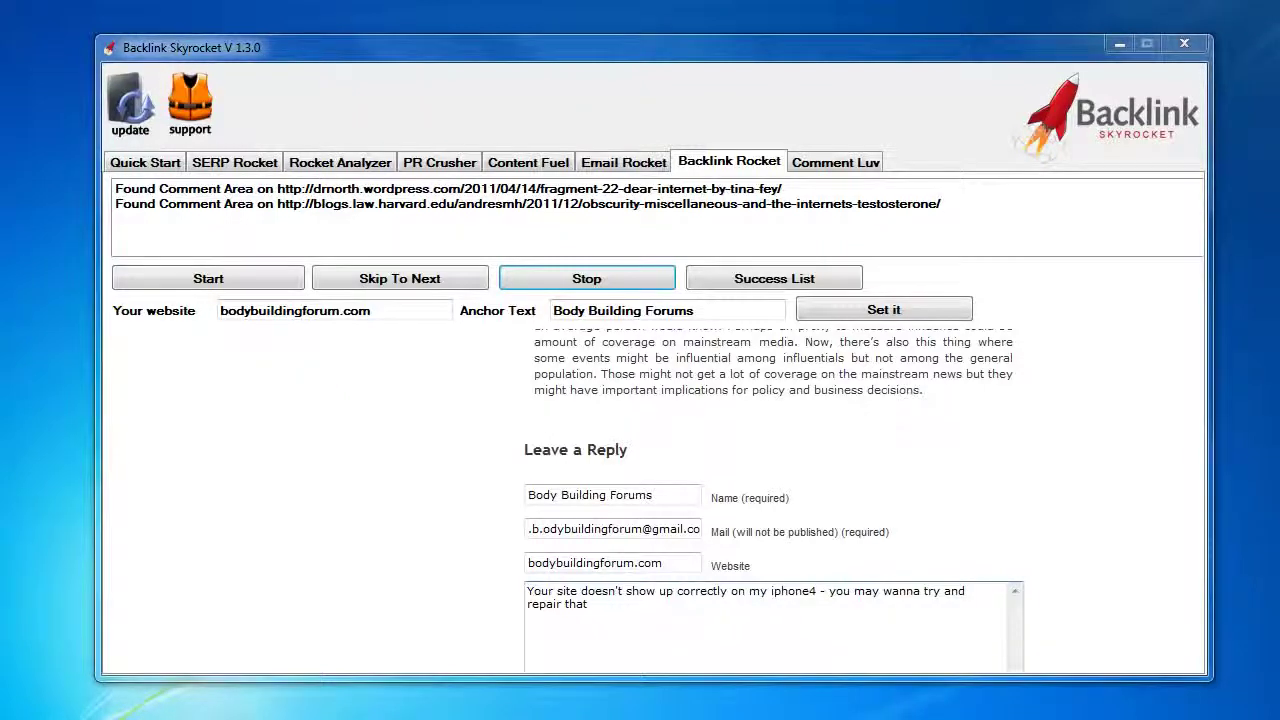
pyautogui.click(836, 162)
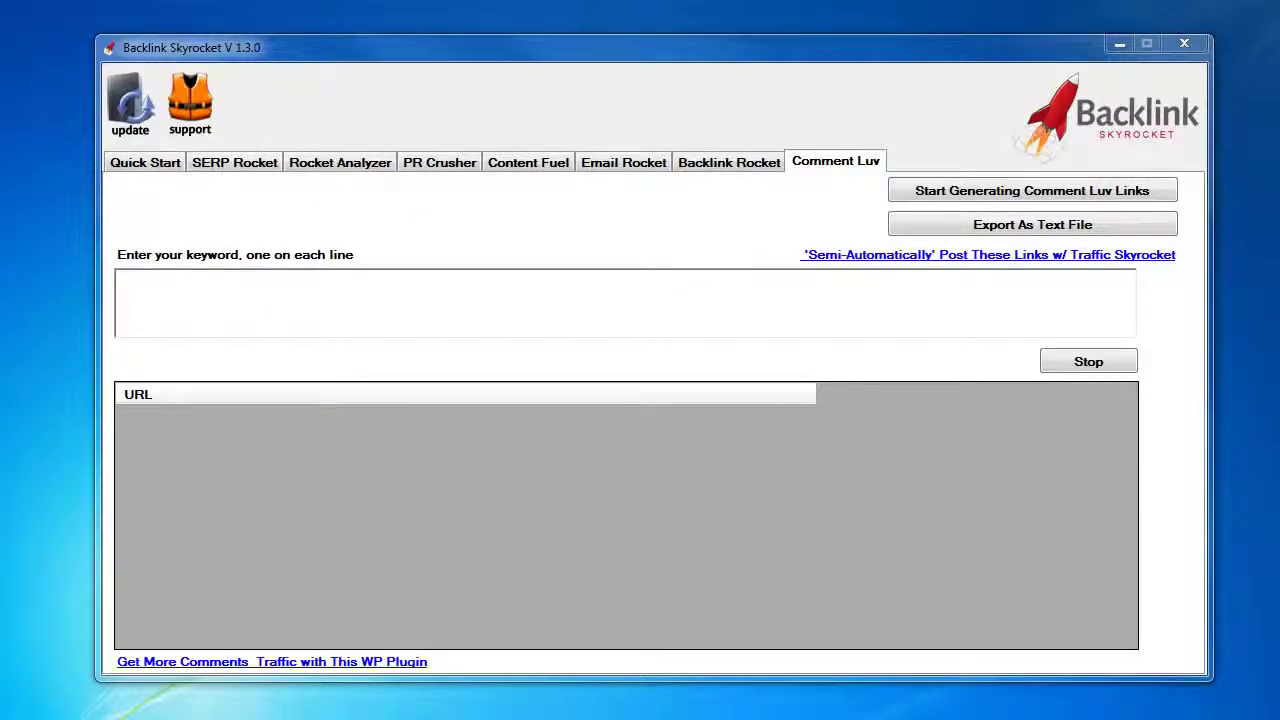
# Step: Generate Comment Luv links for 'Body Building Forums', stopping once 80 URLs are collected
pyautogui.click(323, 303)
pyautogui.write('Body Building Forums')
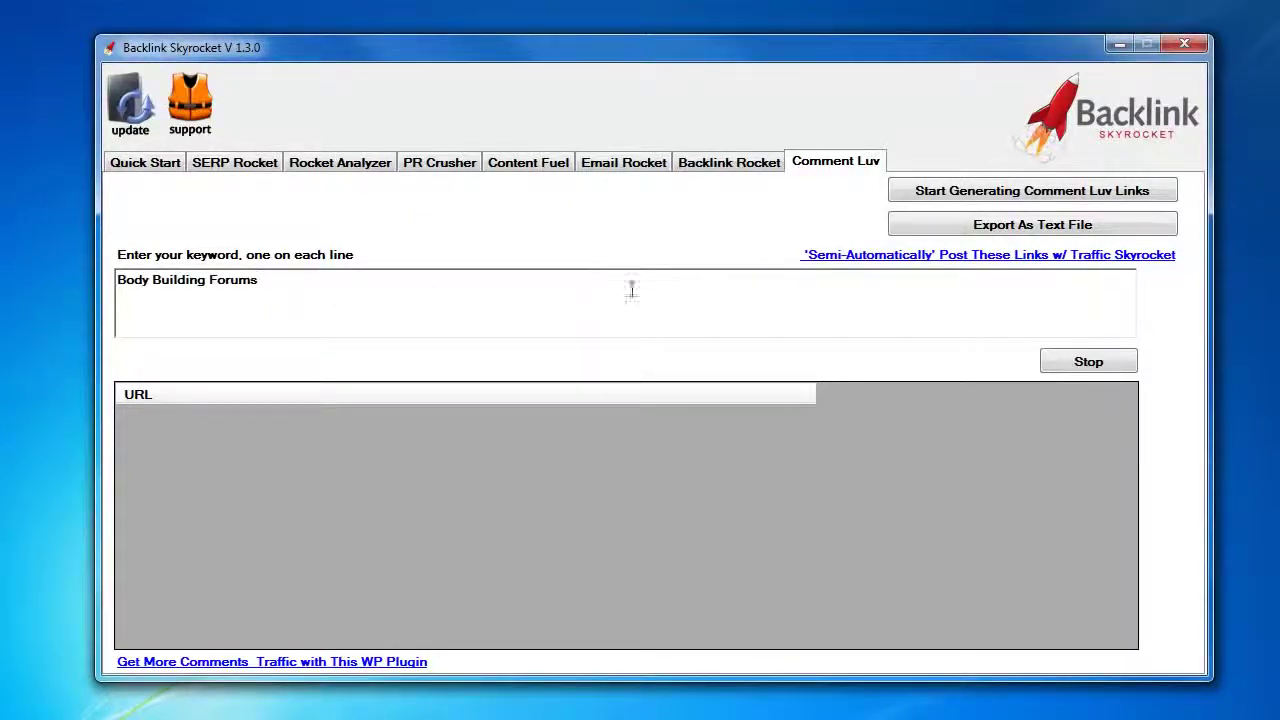
pyautogui.click(914, 195)
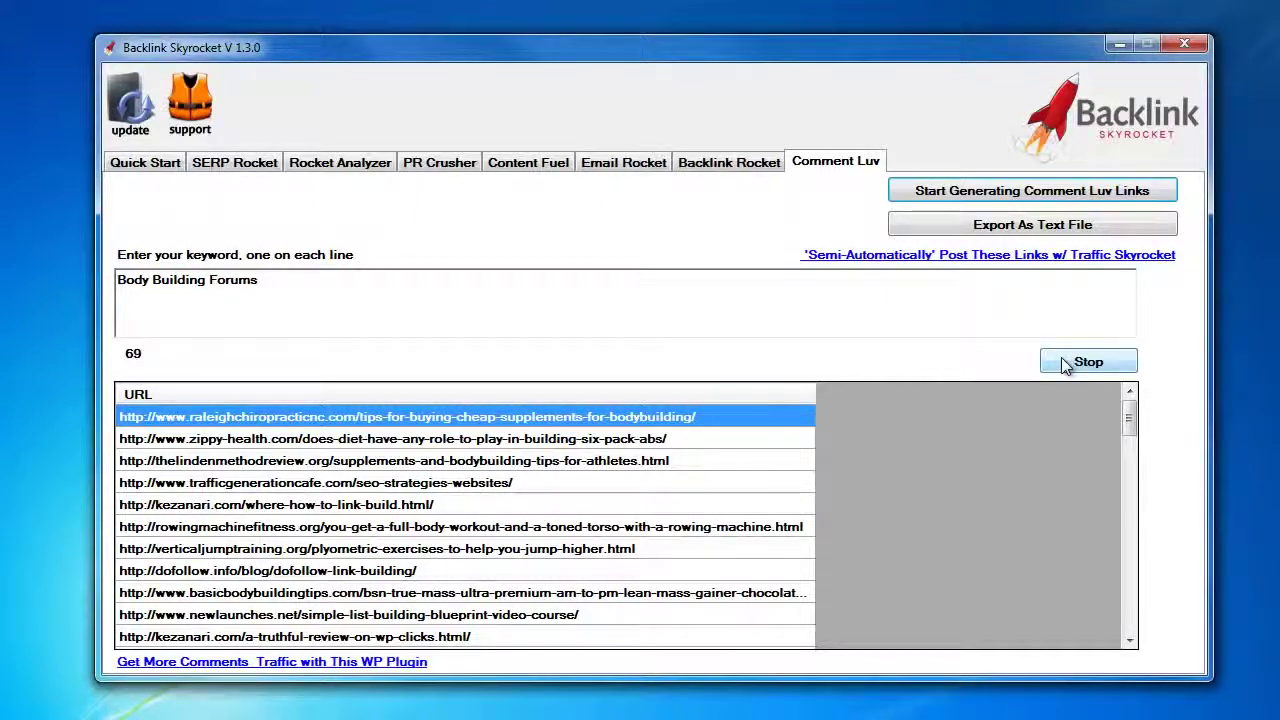
pyautogui.click(1066, 364)
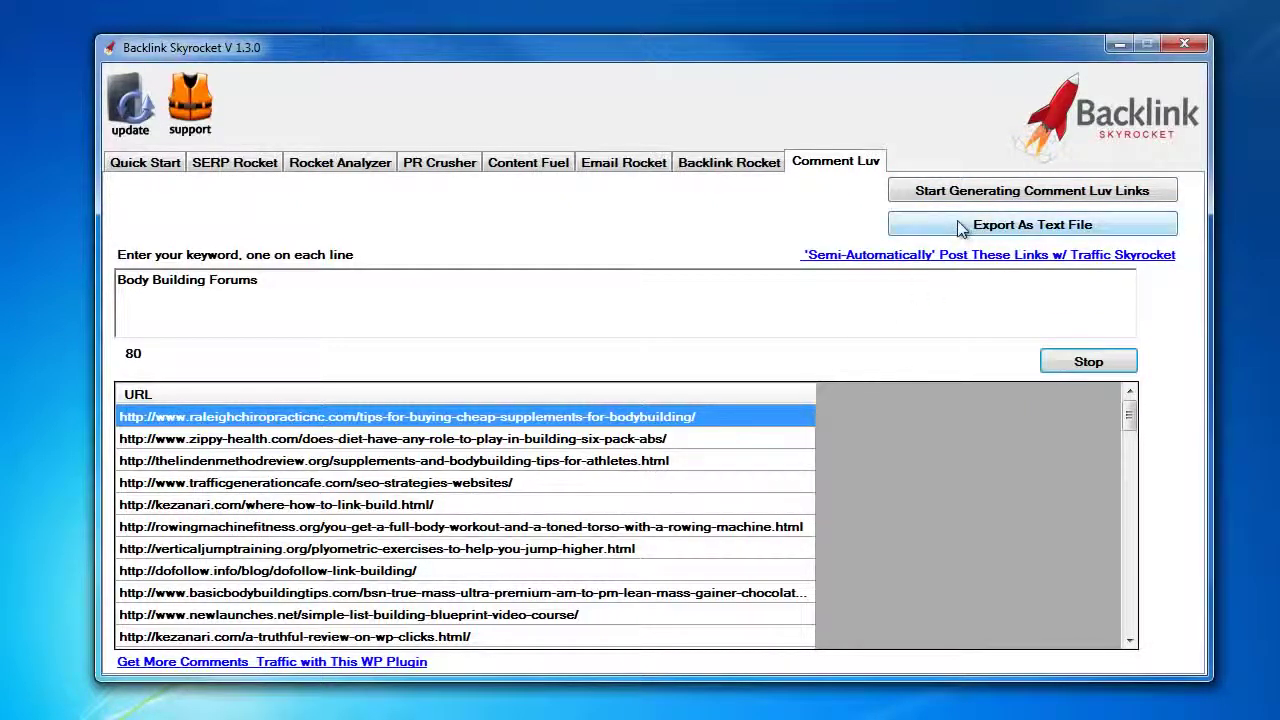
# Step: Export the 80 Comment Luv URLs as the text file comemnts.txt
pyautogui.click(912, 226)
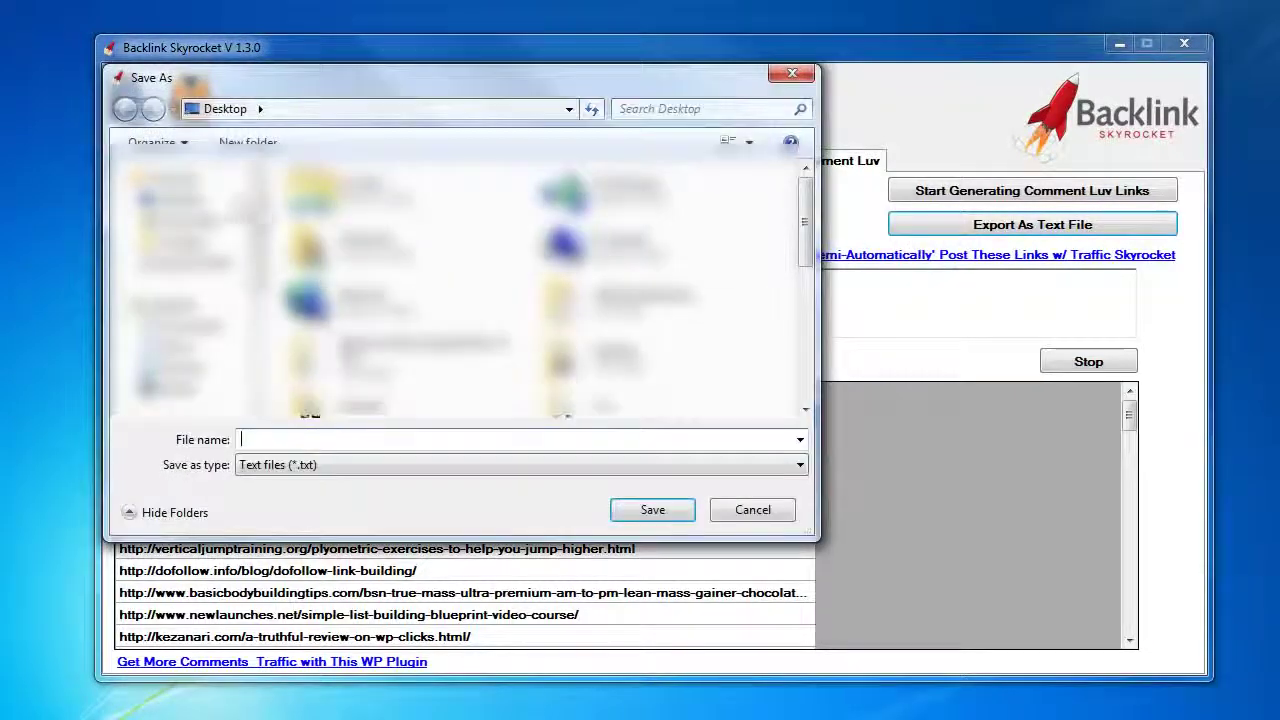
pyautogui.write('c')
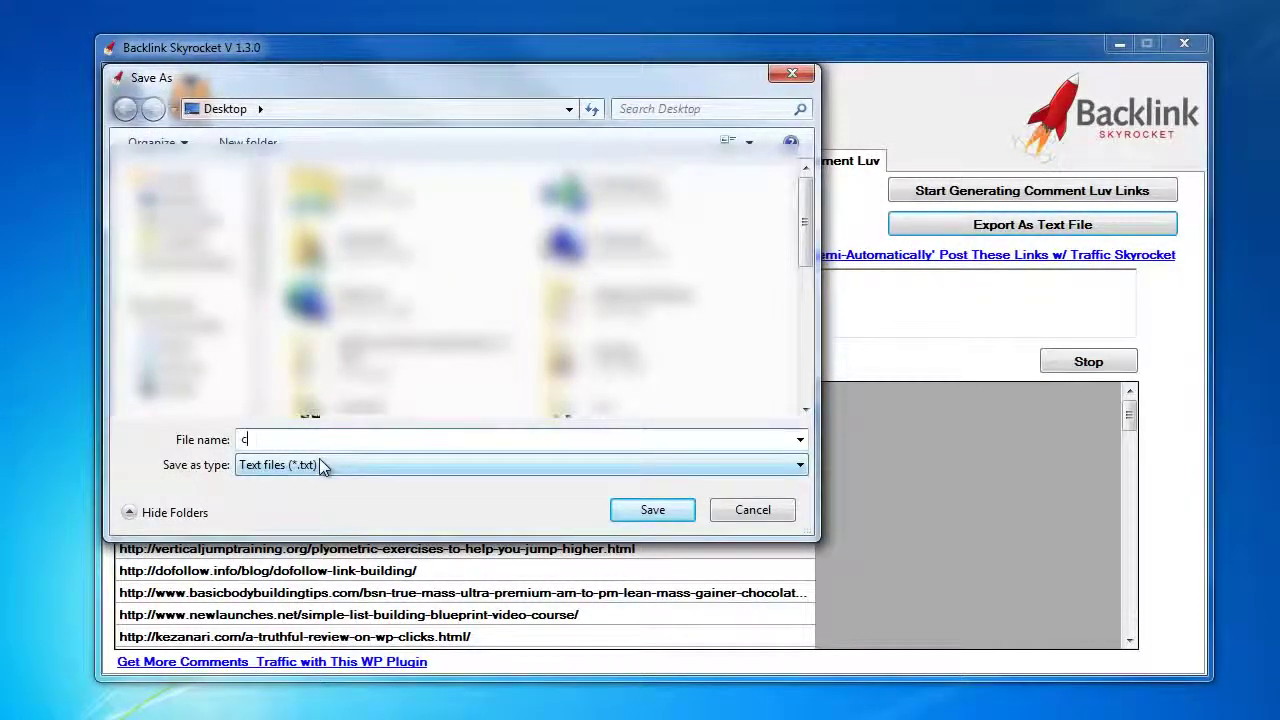
pyautogui.write('omemnts')
pyautogui.write('.tx')
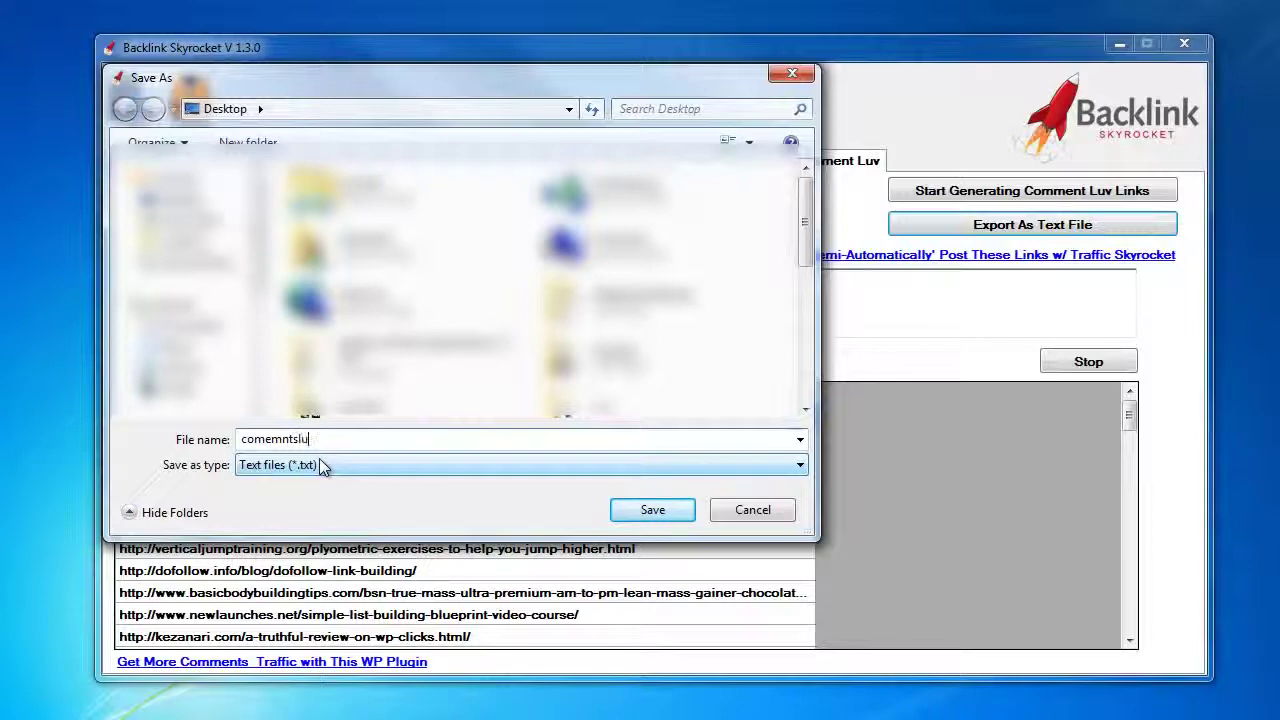
pyautogui.write('t')
pyautogui.press('Return')
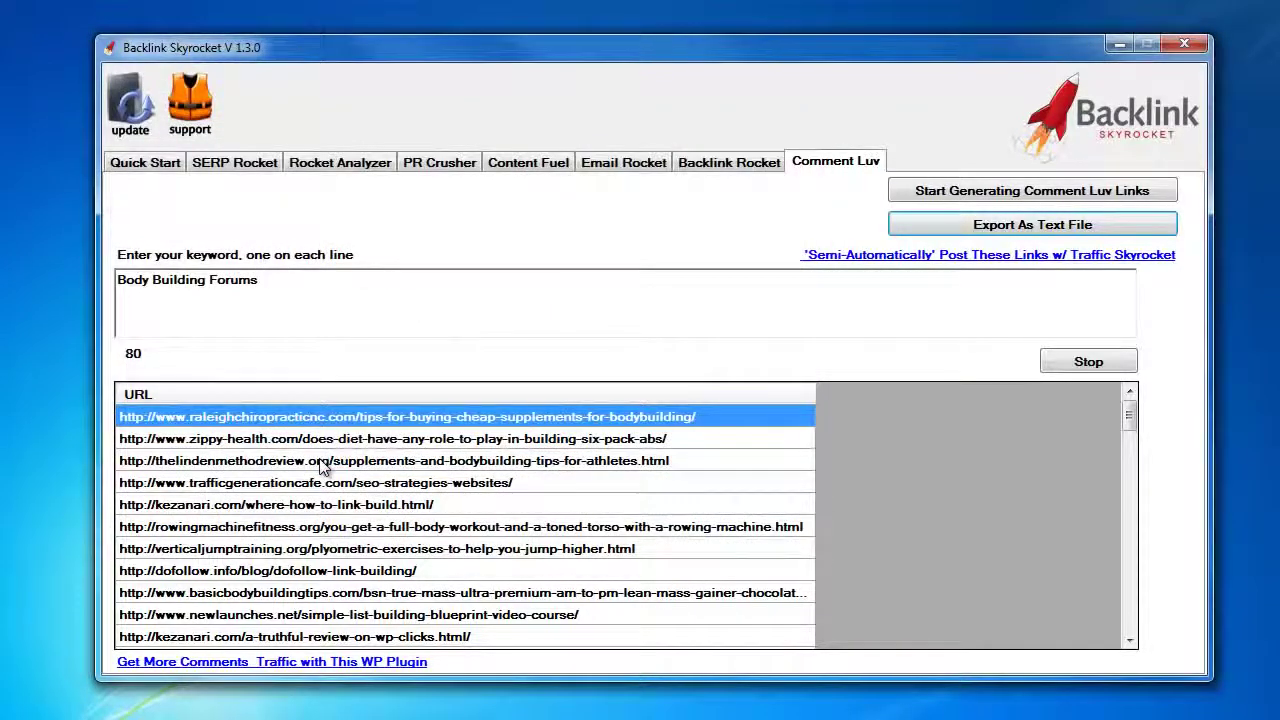